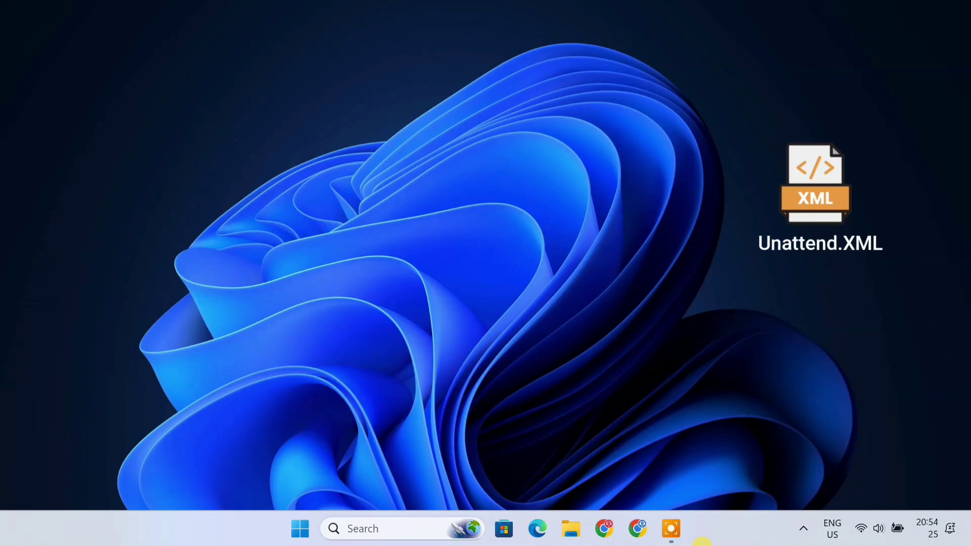
{"action": "left_click", "coordinate": [643, 535]}
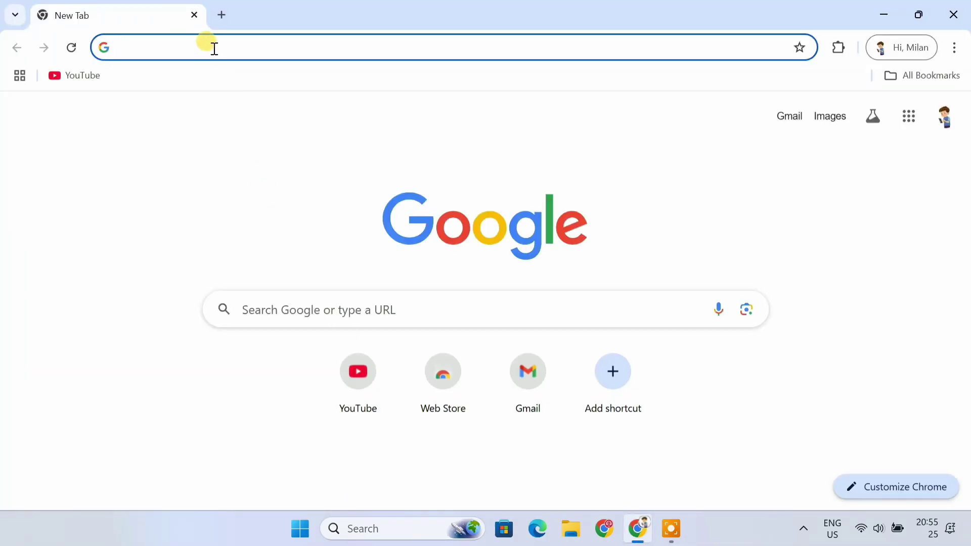
{"action": "type", "text": "https://schneegans.de/windows/unattend-generator/"}
{"action": "key", "text": "Return"}
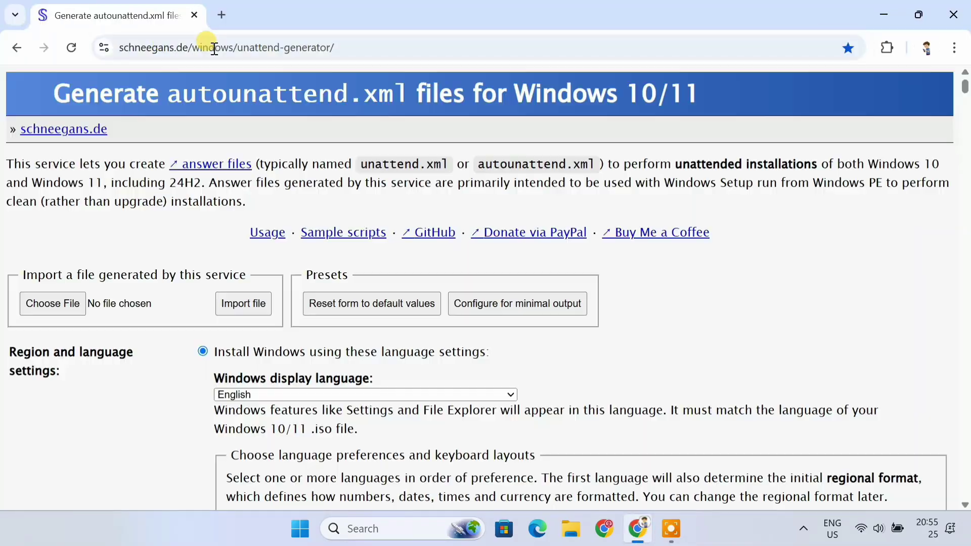
{"action": "left_click", "coordinate": [353, 49]}
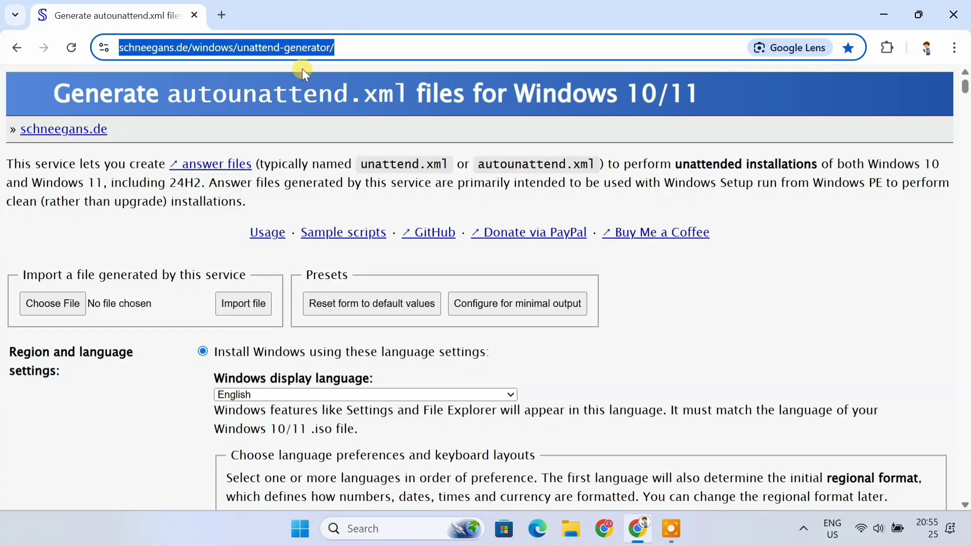
{"action": "left_click", "coordinate": [393, 119]}
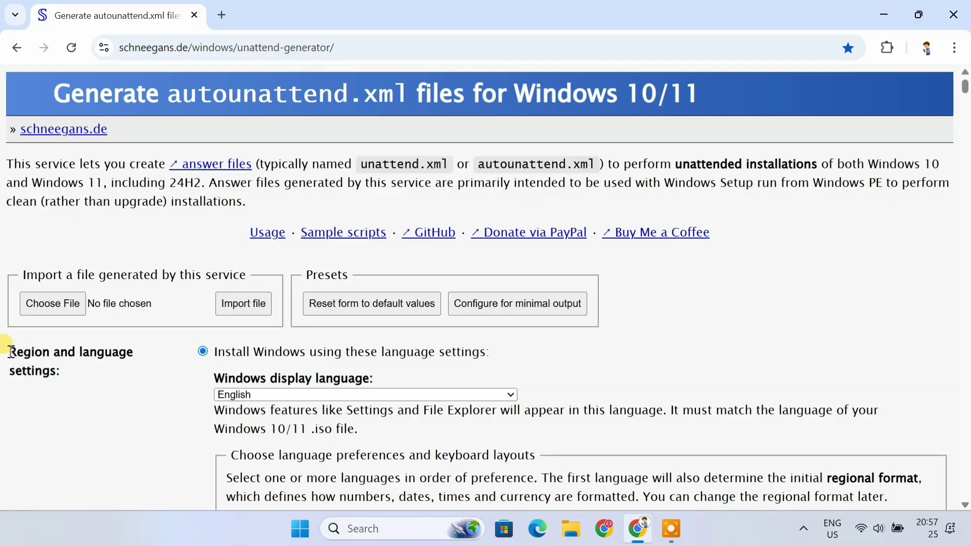
Select Intel / AMD 64-bit as the processor architecture.
{"action": "left_click_drag", "start_coordinate": [6, 348], "coordinate": [110, 375]}
{"action": "left_click", "coordinate": [109, 374]}
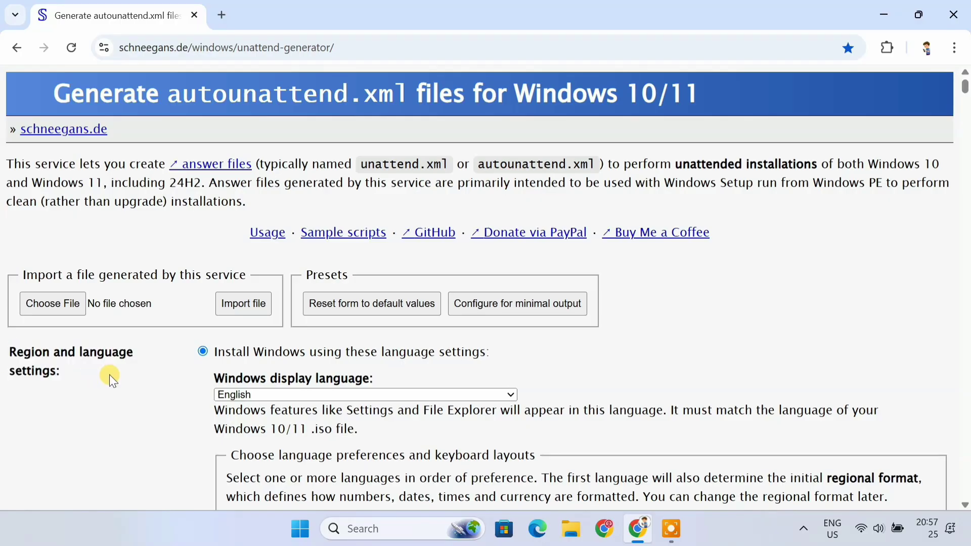
{"action": "scroll", "coordinate": [109, 375], "scroll_direction": "down", "scroll_amount": 4}
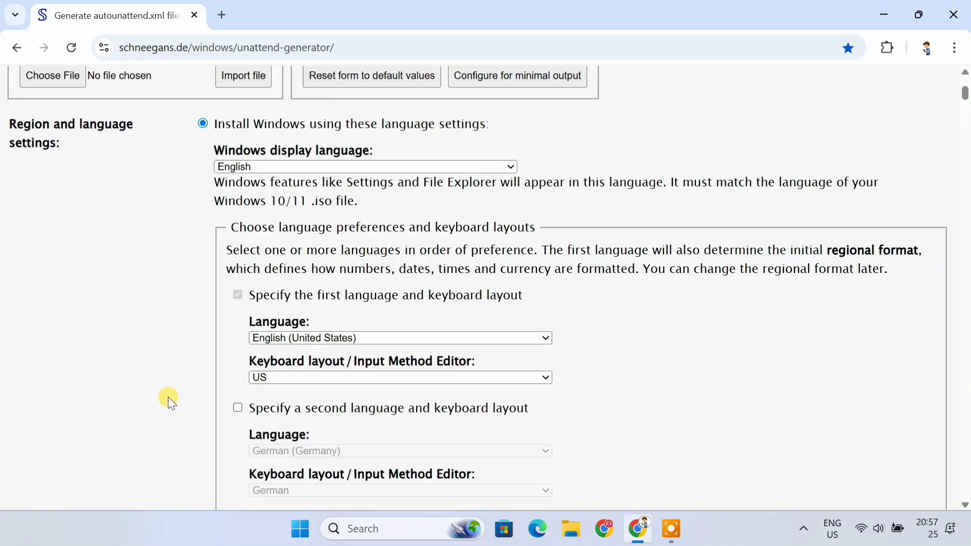
{"action": "scroll", "coordinate": [167, 397], "scroll_direction": "down", "scroll_amount": 10}
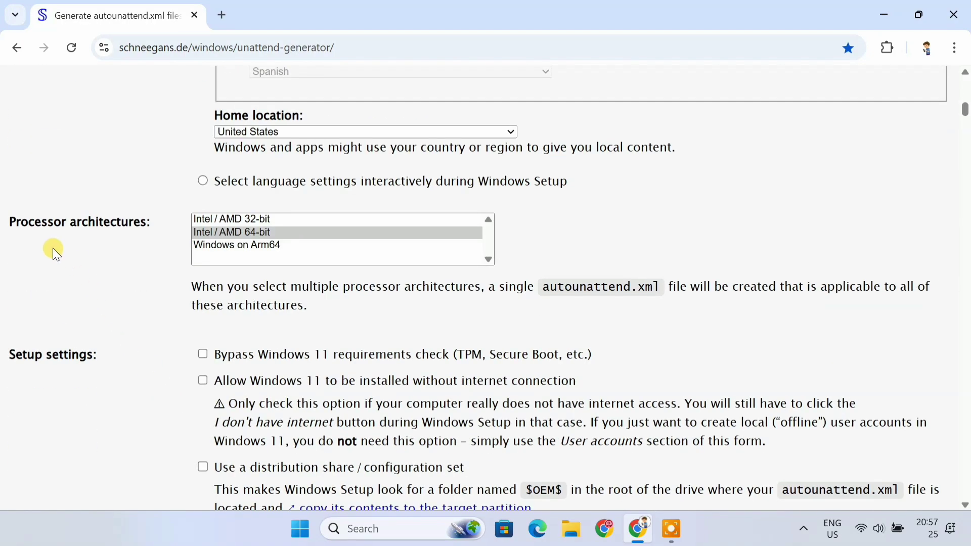
{"action": "left_click_drag", "start_coordinate": [6, 219], "coordinate": [147, 219]}
{"action": "left_click", "coordinate": [152, 225]}
{"action": "left_click", "coordinate": [282, 236]}
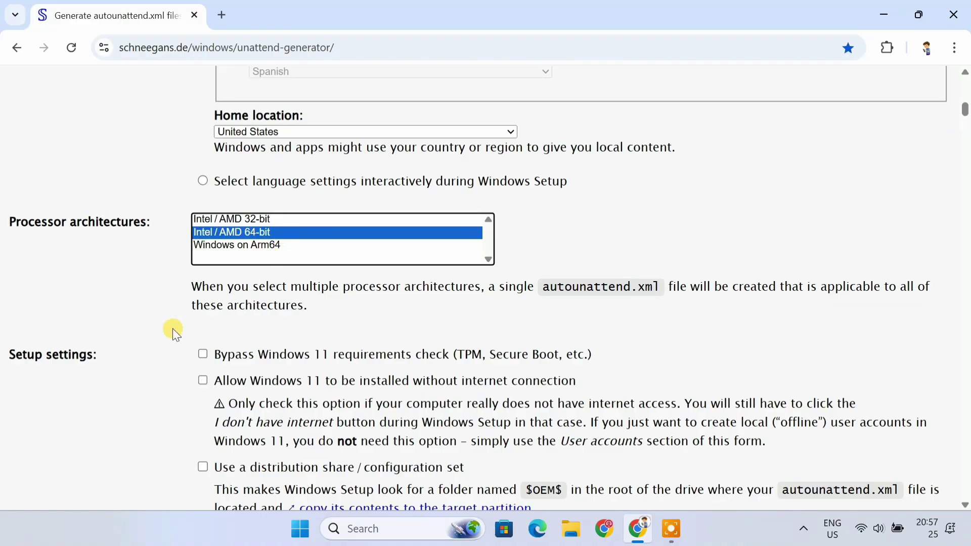
Enable bypassing the Windows 11 requirements check and allow Windows 11 to be installed without an internet connection in the setup settings.
{"action": "left_click_drag", "start_coordinate": [6, 354], "coordinate": [126, 354]}
{"action": "left_click", "coordinate": [130, 355]}
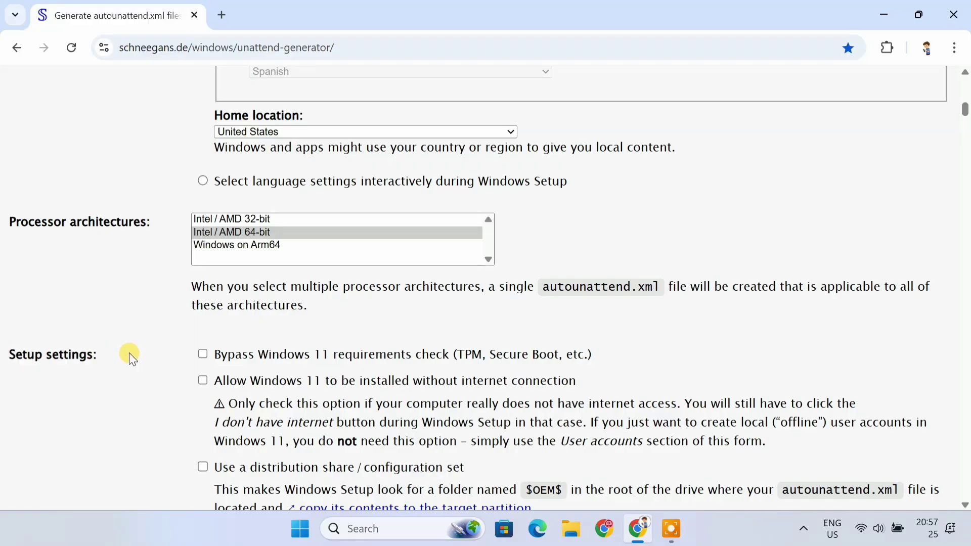
{"action": "scroll", "coordinate": [130, 356], "scroll_direction": "down", "scroll_amount": 3}
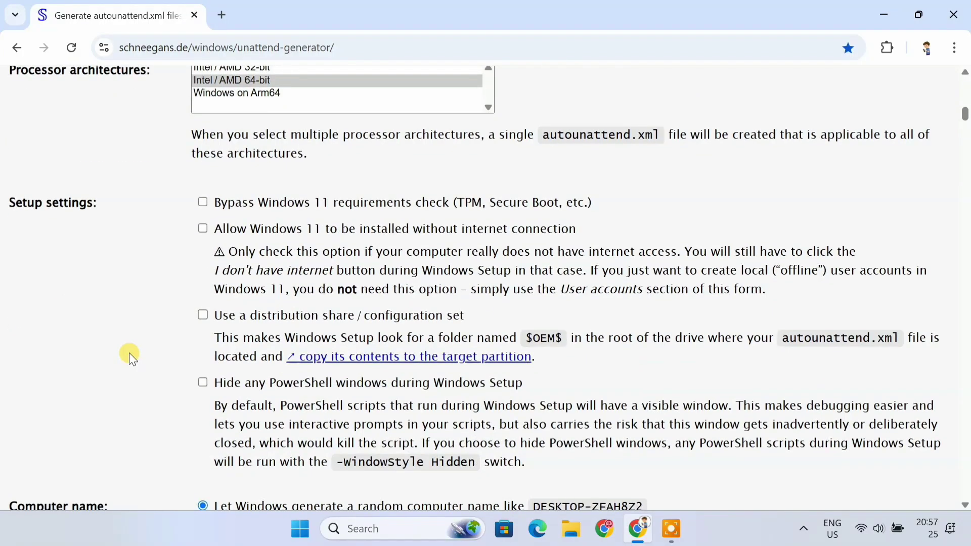
{"action": "left_click", "coordinate": [203, 203]}
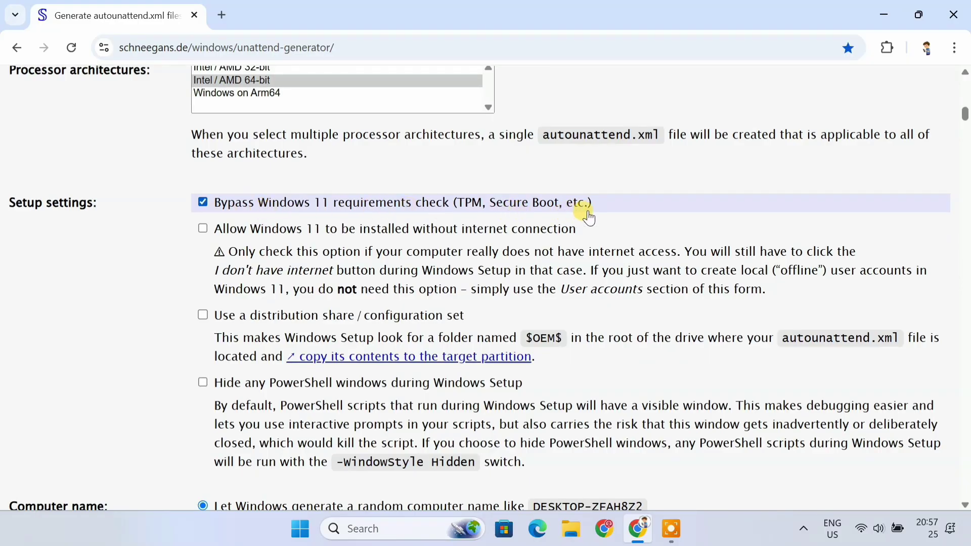
{"action": "left_click", "coordinate": [202, 230]}
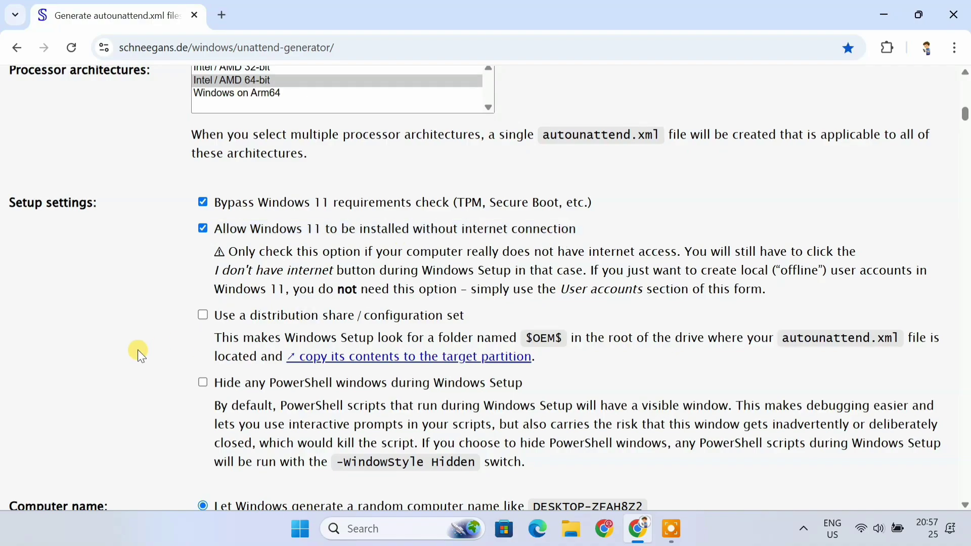
Choose a custom computer name and set it to Win11-PC.
{"action": "scroll", "coordinate": [137, 350], "scroll_direction": "down", "scroll_amount": 4}
{"action": "left_click_drag", "start_coordinate": [6, 276], "coordinate": [124, 275]}
{"action": "left_click", "coordinate": [123, 278]}
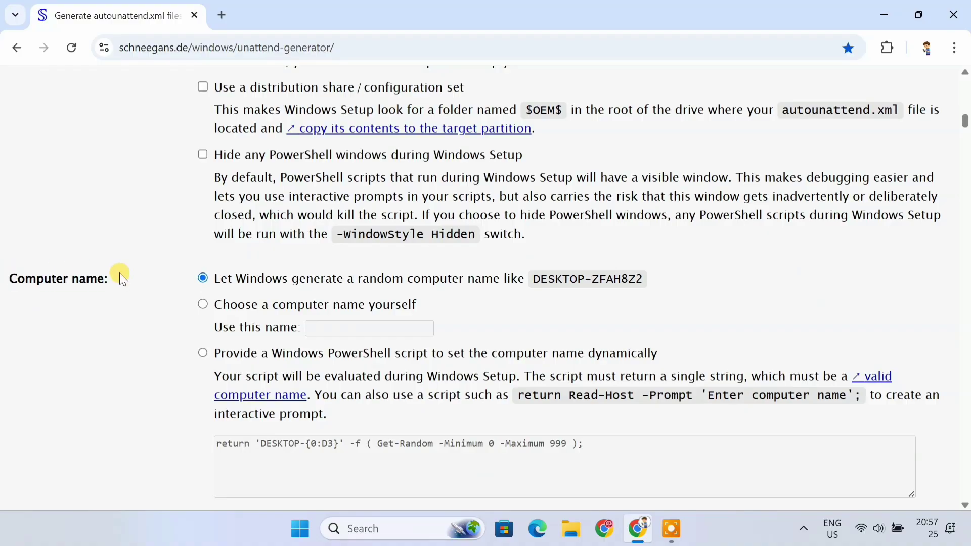
{"action": "left_click", "coordinate": [202, 304]}
{"action": "left_click", "coordinate": [348, 326]}
{"action": "type", "text": "Win11-PC"}
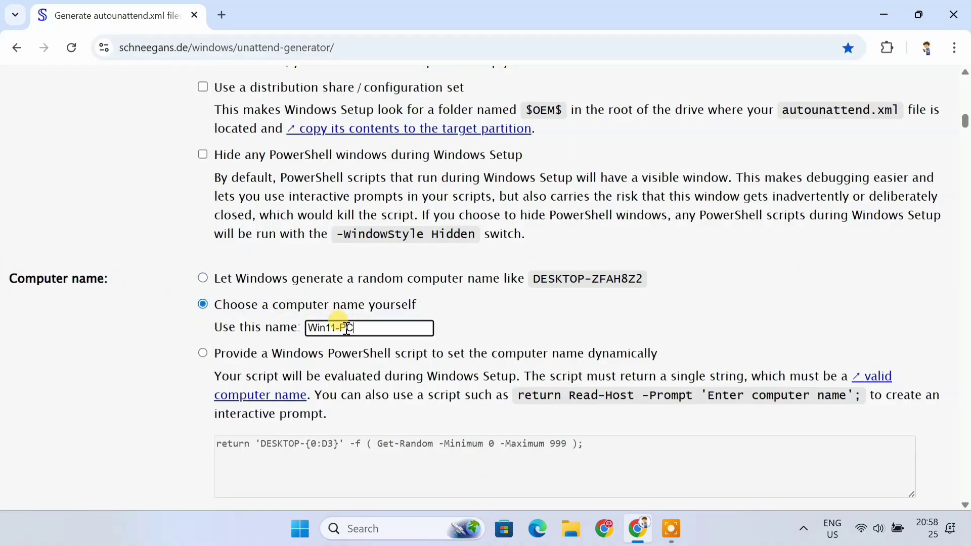
Clear the custom computer name and let Windows generate a random one instead.
{"action": "left_click_drag", "start_coordinate": [354, 328], "coordinate": [305, 328]}
{"action": "key", "text": "BackSpace"}
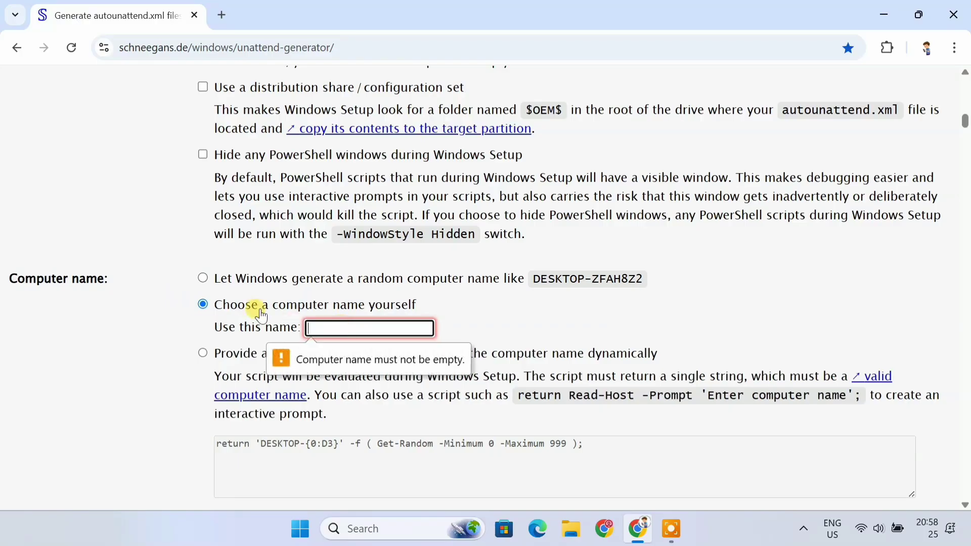
{"action": "left_click", "coordinate": [203, 278]}
In the partitioning and formatting settings, let Windows Setup wipe, partition and format disk 0.
{"action": "scroll", "coordinate": [152, 338], "scroll_direction": "down", "scroll_amount": 6}
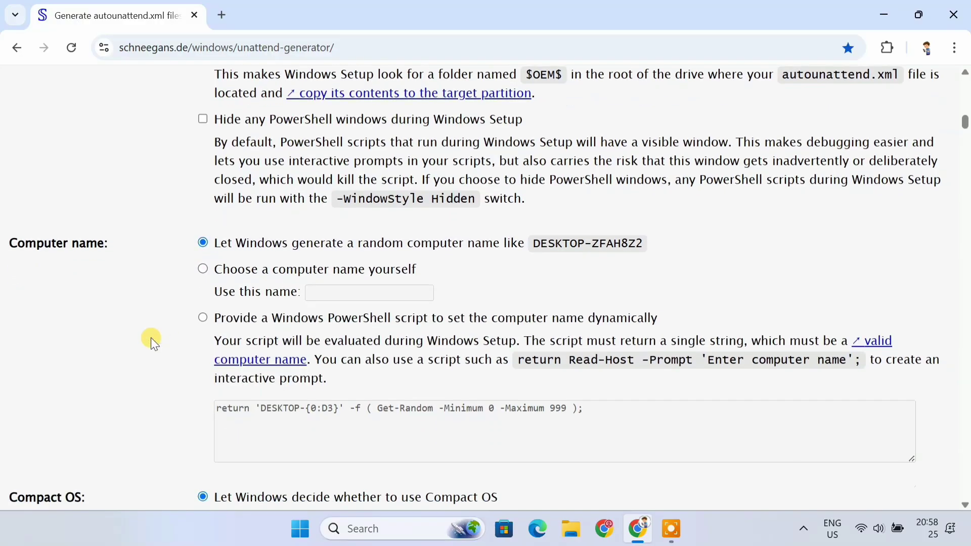
{"action": "scroll", "coordinate": [152, 339], "scroll_direction": "down", "scroll_amount": 3}
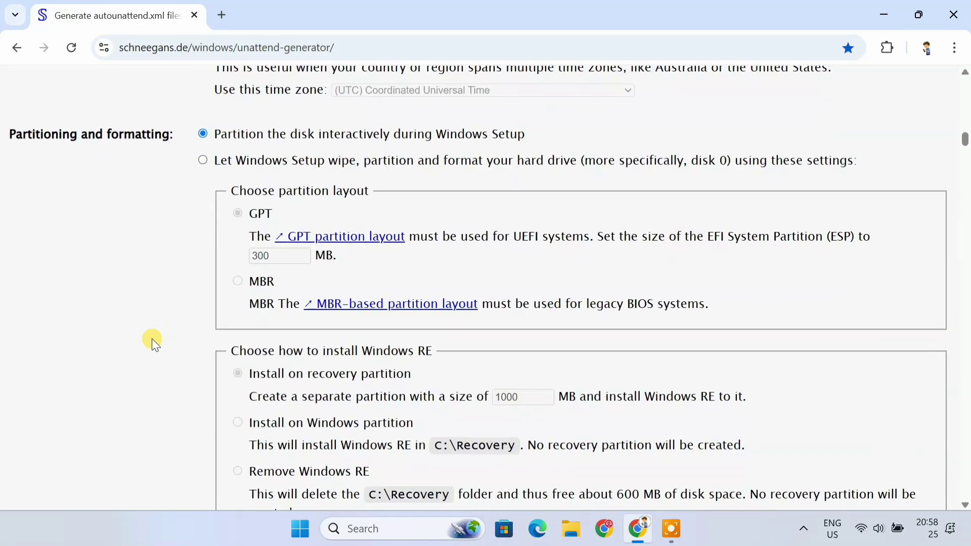
{"action": "left_click_drag", "start_coordinate": [32, 135], "coordinate": [178, 137]}
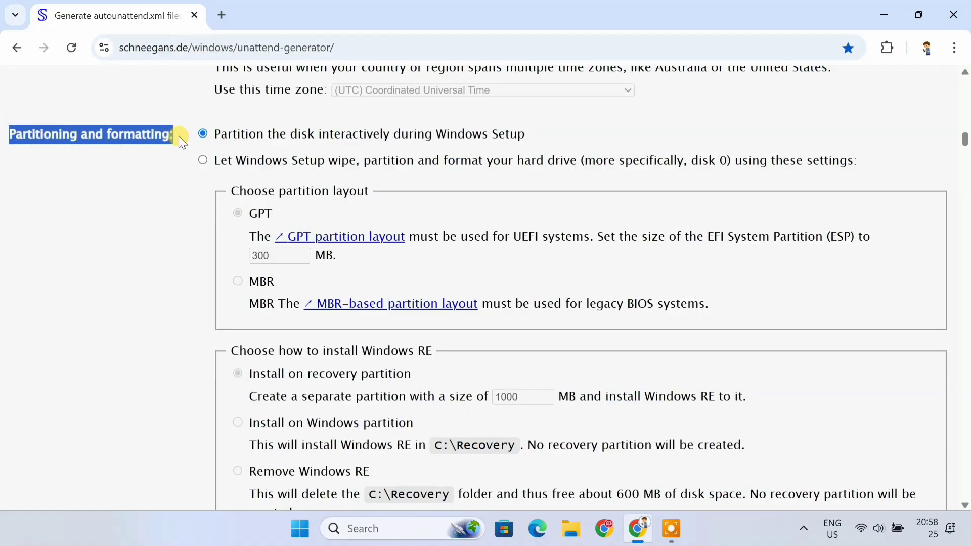
{"action": "left_click", "coordinate": [178, 135]}
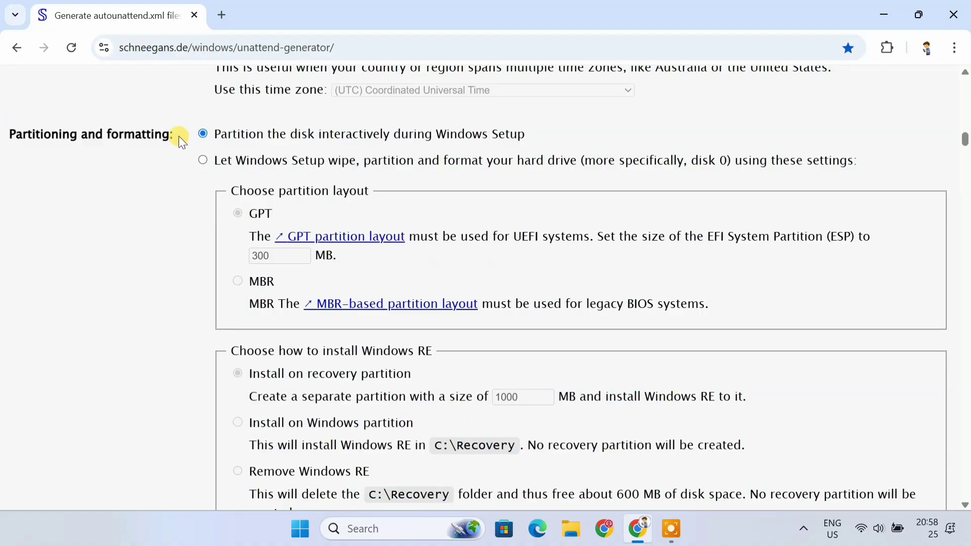
{"action": "left_click", "coordinate": [202, 161]}
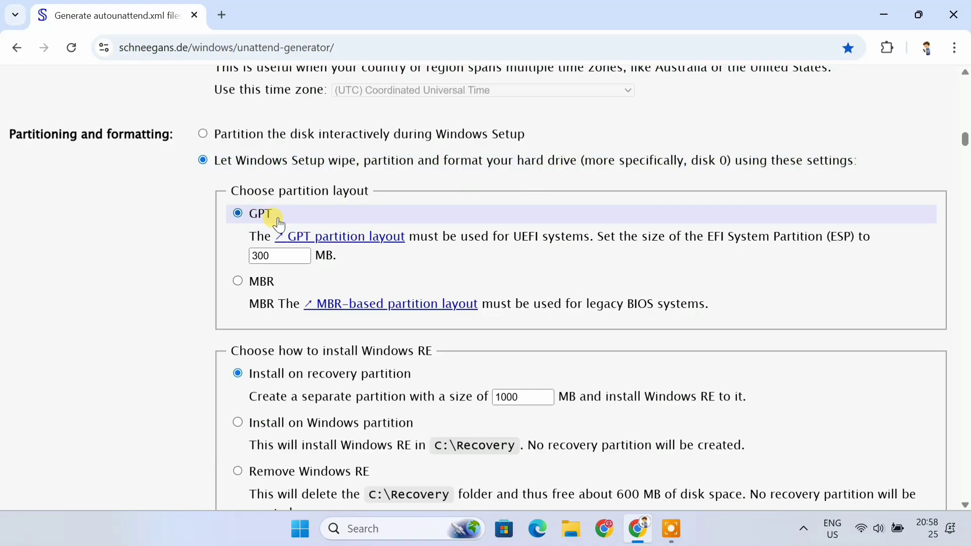
Set the size of the separate Windows RE recovery partition to 1024 MB.
{"action": "scroll", "coordinate": [193, 267], "scroll_direction": "down", "scroll_amount": 3}
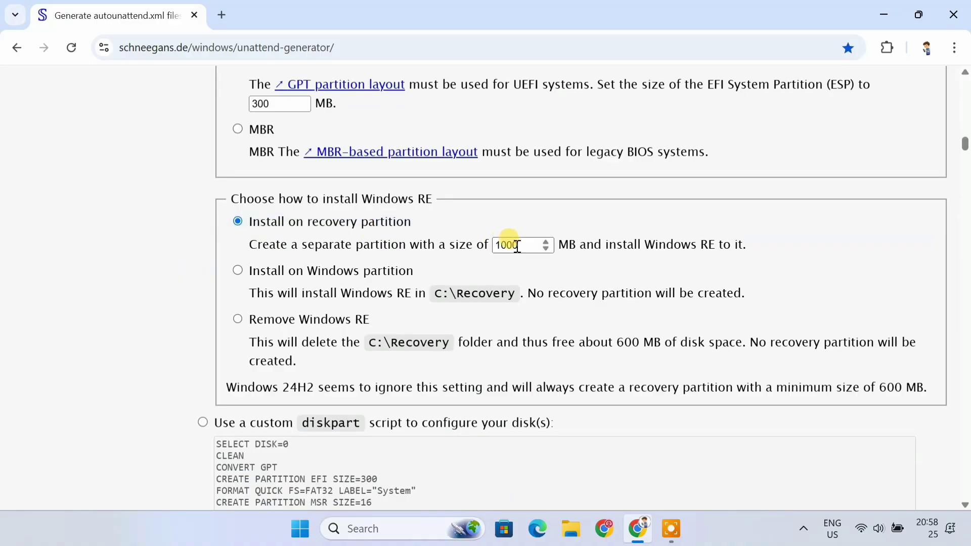
{"action": "left_click_drag", "start_coordinate": [517, 246], "coordinate": [491, 245]}
{"action": "type", "text": "102"}
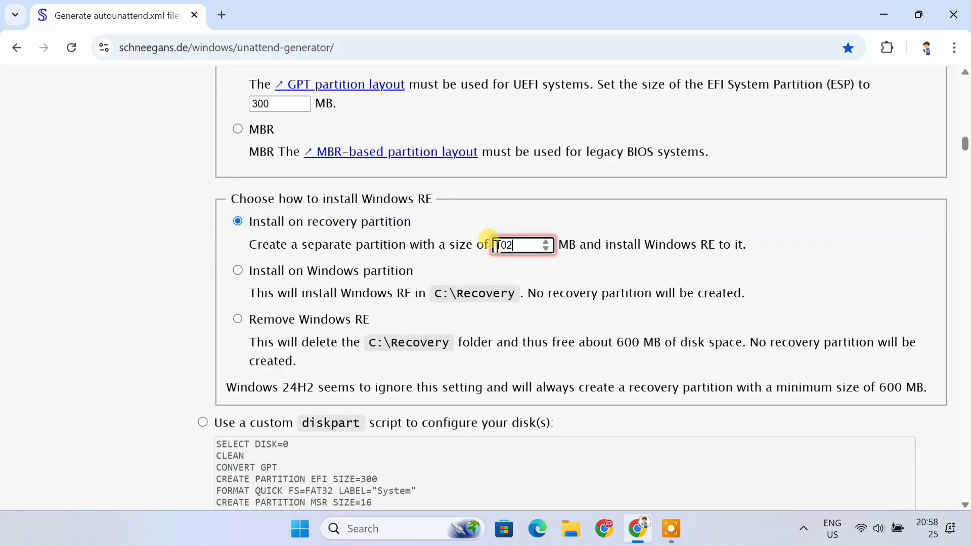
{"action": "type", "text": "4"}
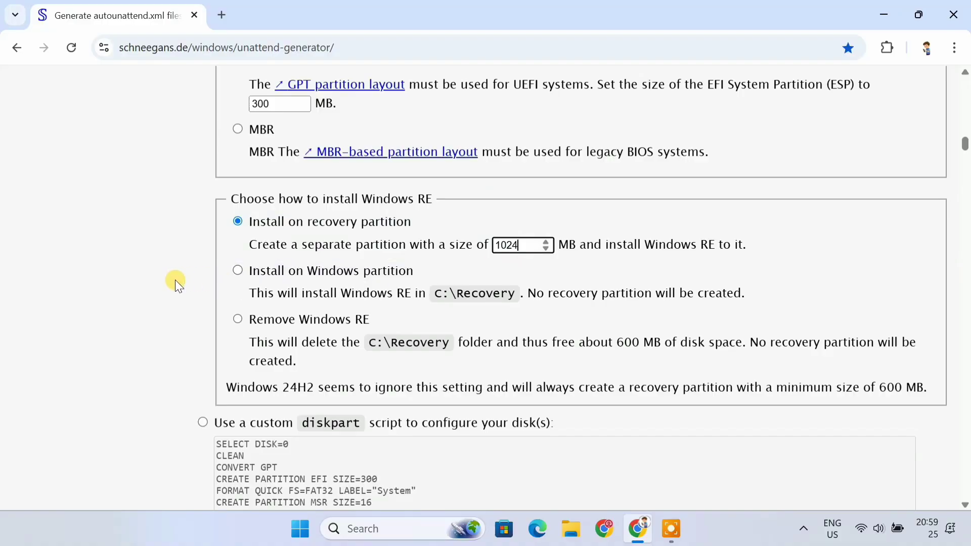
Review the Windows editions that can be installed with a generic product key.
{"action": "scroll", "coordinate": [174, 280], "scroll_direction": "down", "scroll_amount": 8}
{"action": "scroll", "coordinate": [174, 281], "scroll_direction": "down", "scroll_amount": 8}
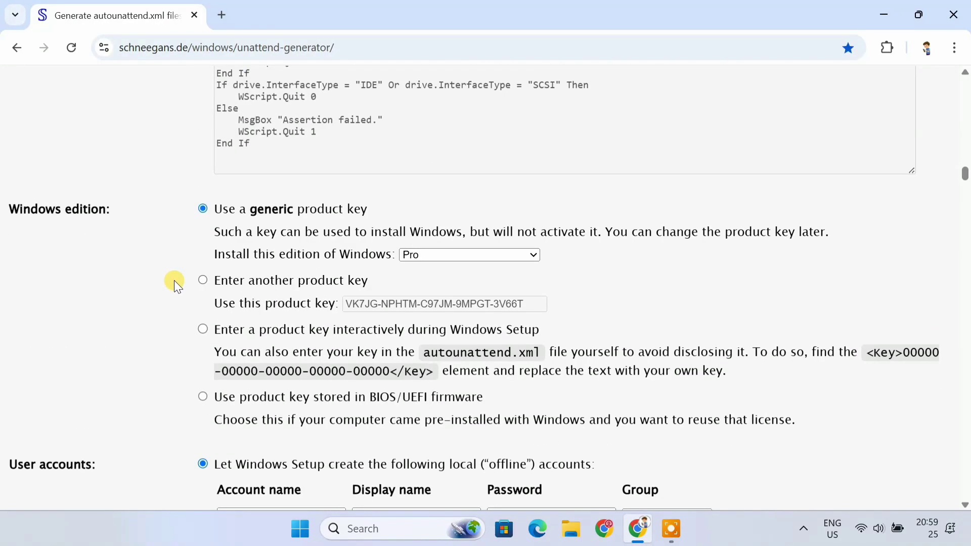
{"action": "left_click_drag", "start_coordinate": [11, 210], "coordinate": [130, 210]}
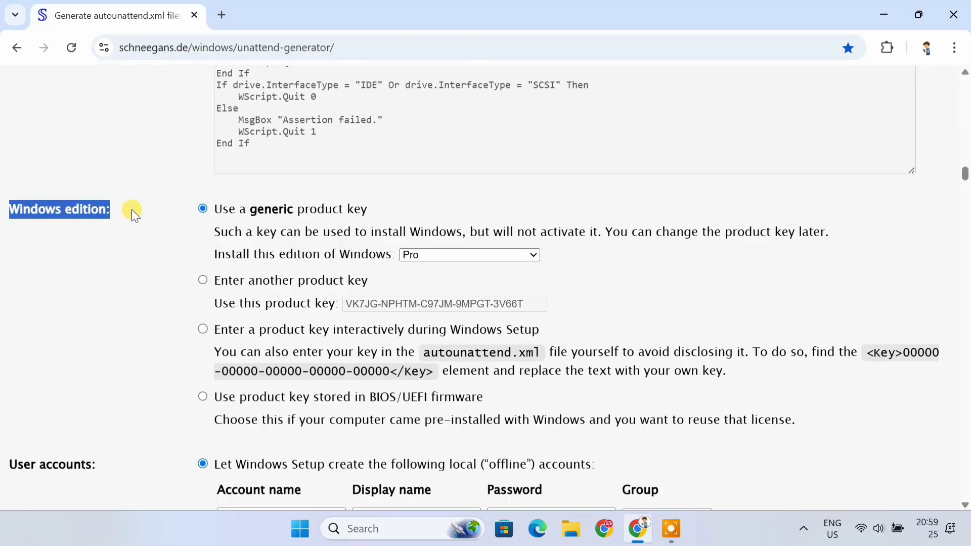
{"action": "left_click", "coordinate": [131, 210]}
{"action": "left_click", "coordinate": [527, 256]}
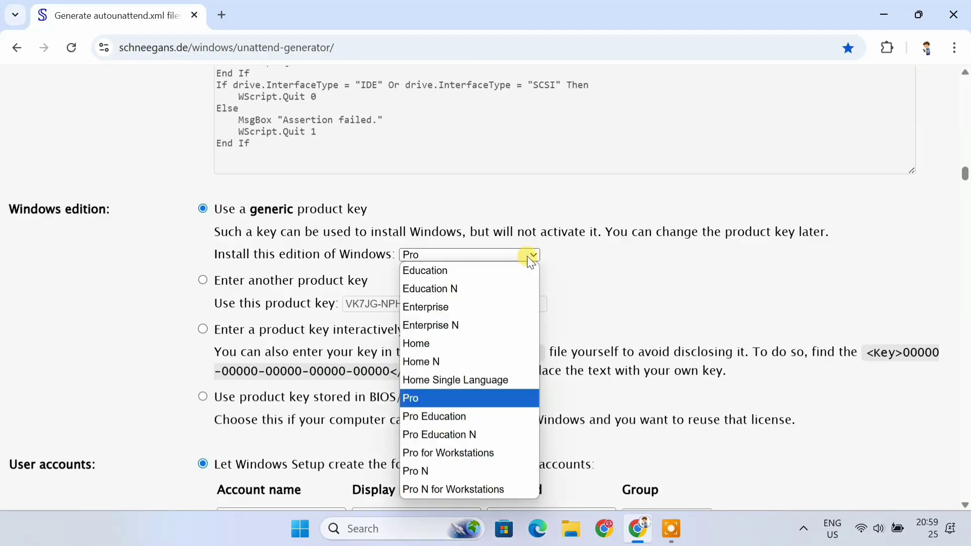
{"action": "left_click", "coordinate": [527, 256]}
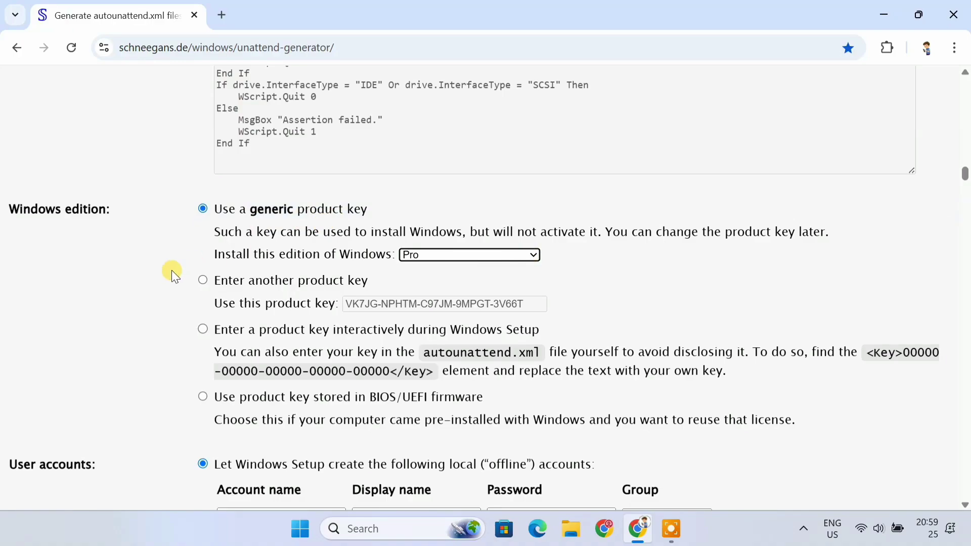
Rename the local administrator account from the default name to Techydruid in the user accounts settings.
{"action": "scroll", "coordinate": [172, 271], "scroll_direction": "down", "scroll_amount": 3}
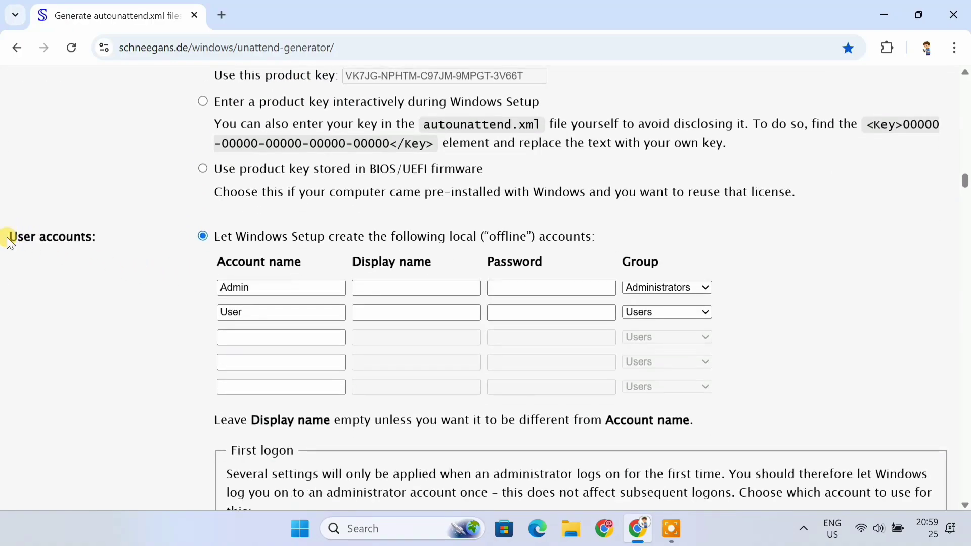
{"action": "left_click_drag", "start_coordinate": [9, 238], "coordinate": [105, 241]}
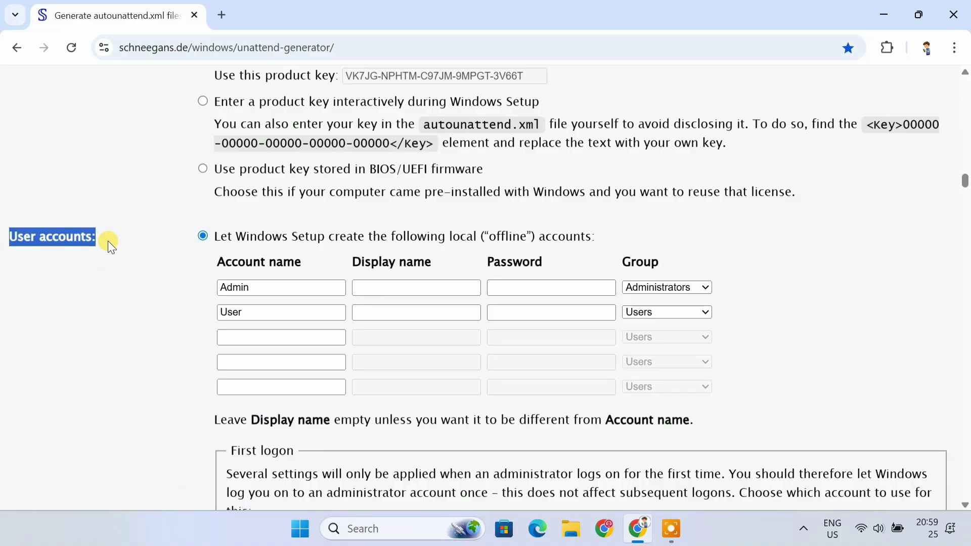
{"action": "left_click", "coordinate": [108, 240]}
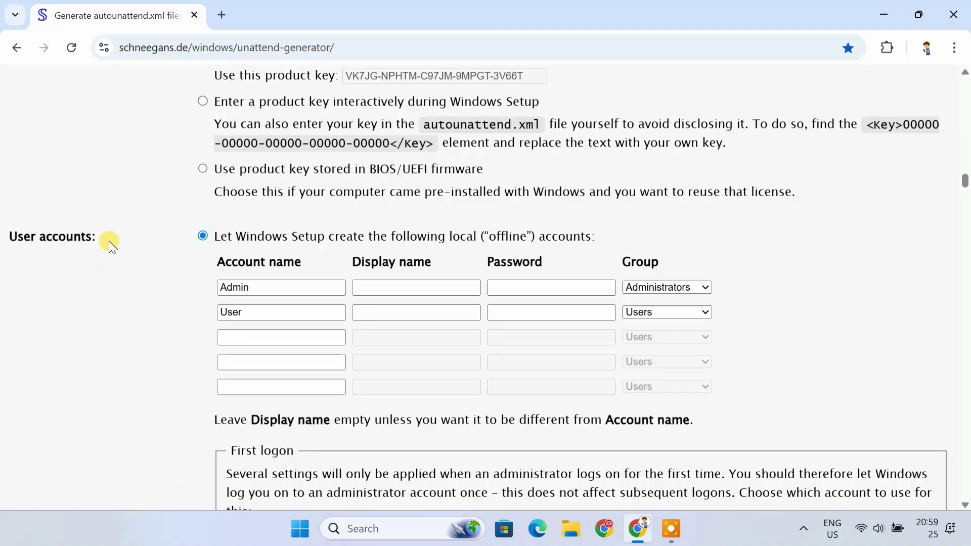
{"action": "left_click", "coordinate": [256, 283]}
{"action": "double_click", "coordinate": [234, 288]}
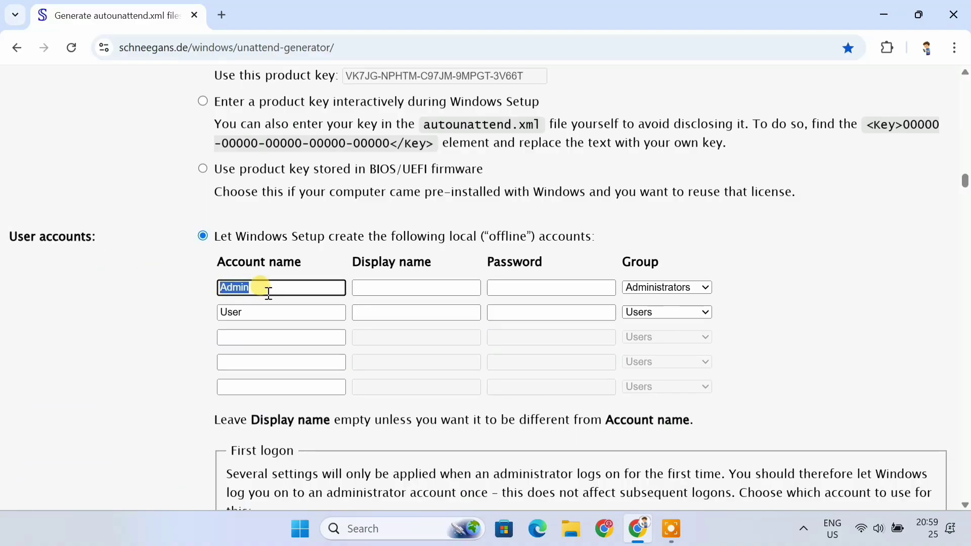
{"action": "key", "text": "BackSpace"}
{"action": "type", "text": "Techydruid"}
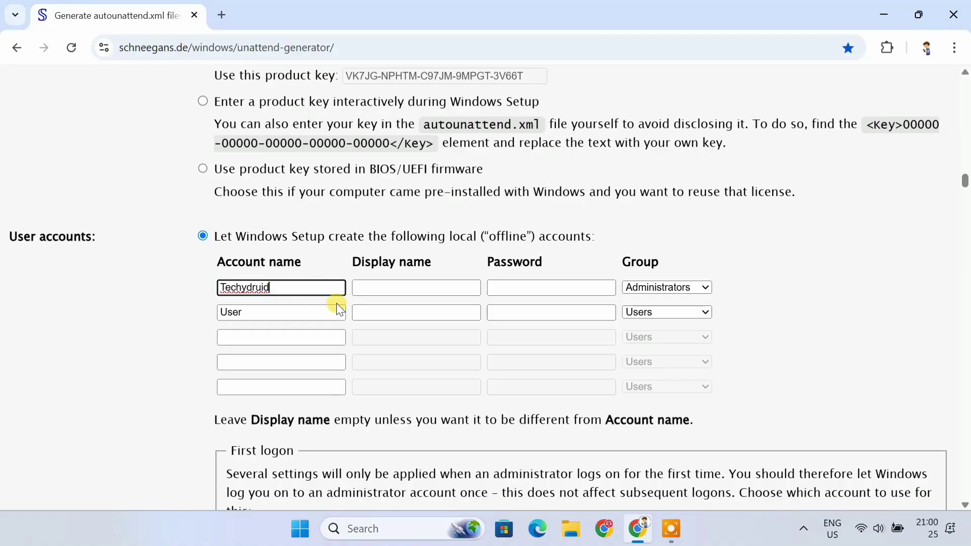
Set the administrator account's display name to Techy Druid and go to its password field.
{"action": "left_click", "coordinate": [386, 287]}
{"action": "type", "text": "Techy "}
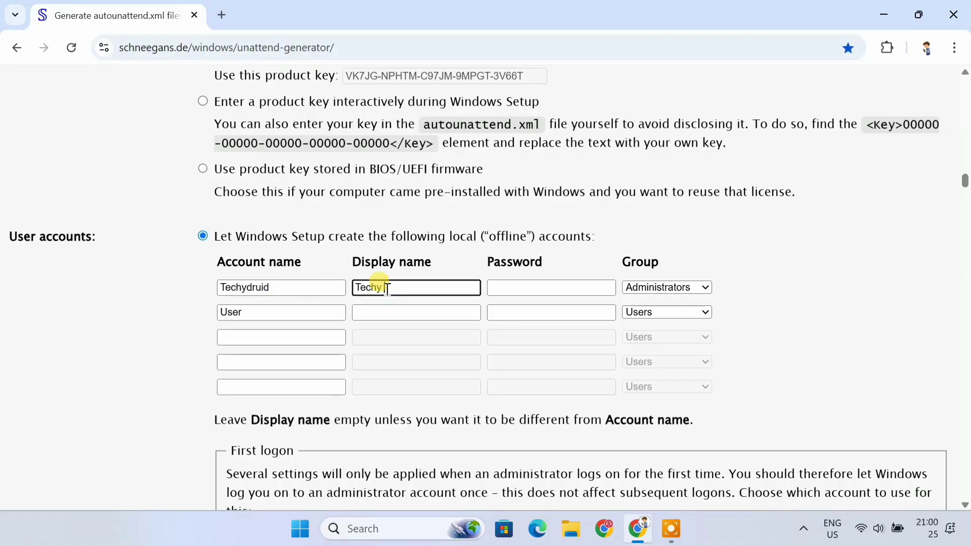
{"action": "type", "text": "Druid"}
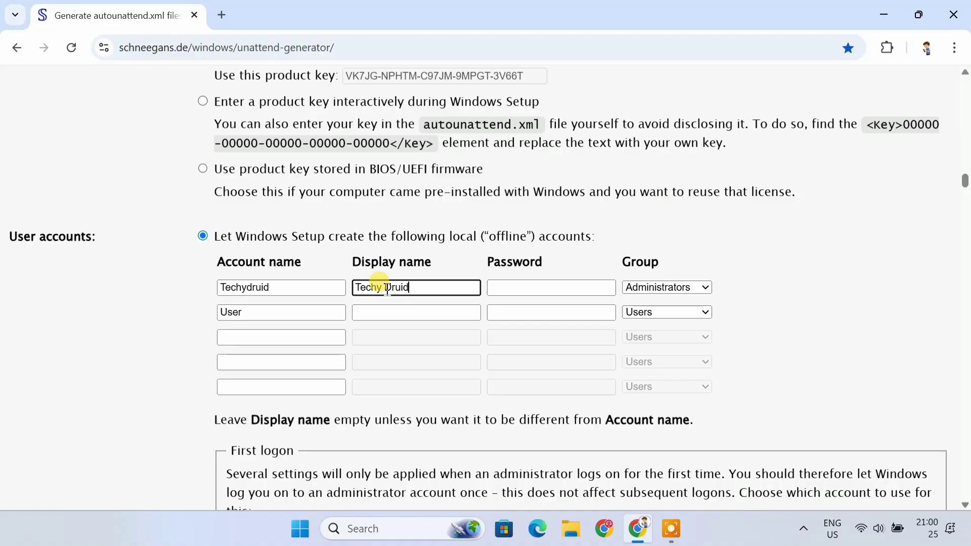
{"action": "left_click", "coordinate": [555, 287]}
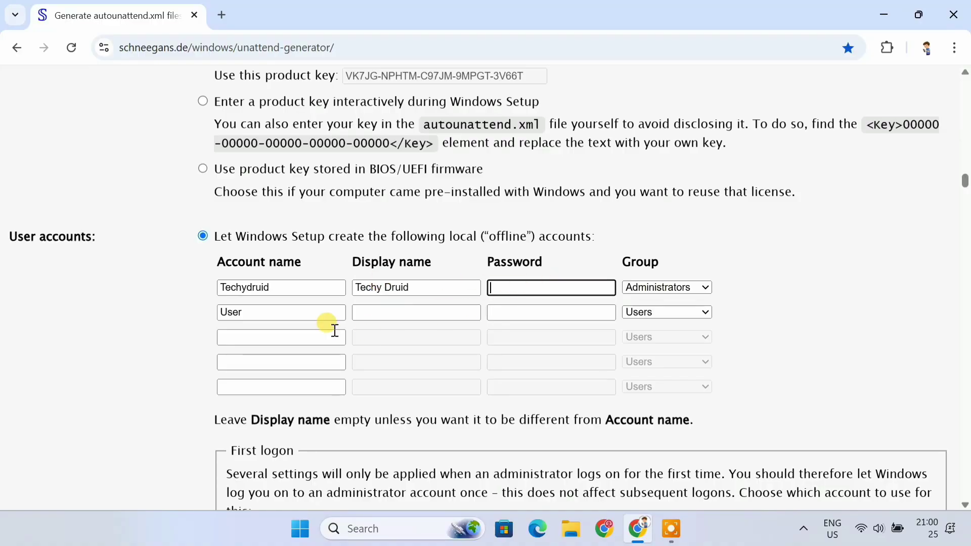
Remove the second local account by clearing the account name User, leaving only the administrator account.
{"action": "left_click", "coordinate": [265, 313]}
{"action": "key", "text": "BackSpace"}
{"action": "key", "text": "BackSpace"}
{"action": "key", "text": "BackSpace"}
{"action": "key", "text": "BackSpace"}
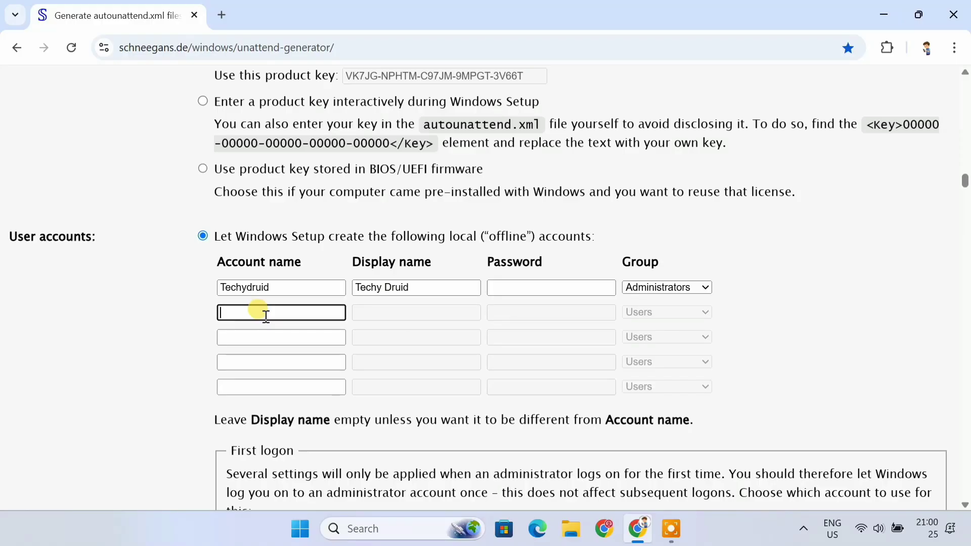
{"action": "left_click", "coordinate": [195, 339]}
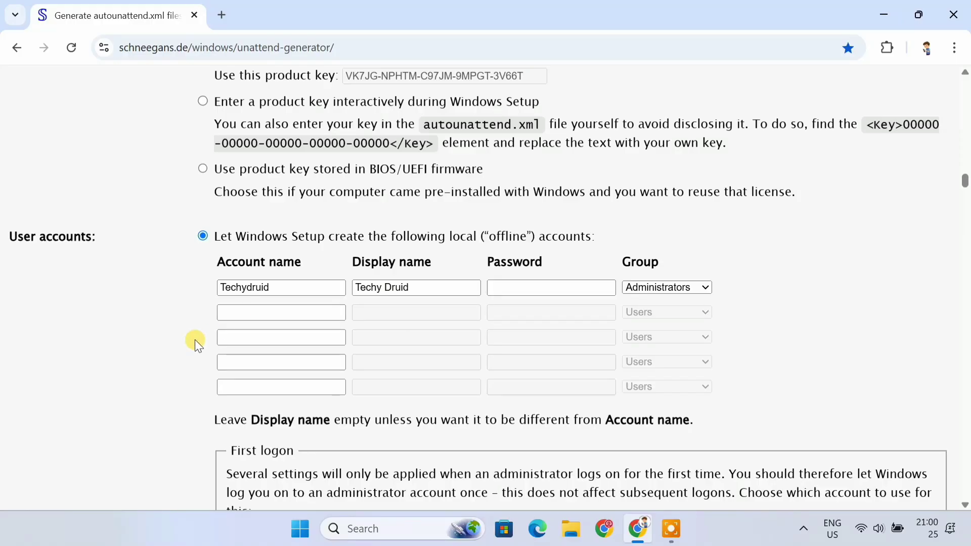
Set the WLAN / Wi-Fi setup to Skip Wi-Fi configuration, leaving the password expiration and account lockout settings at their defaults.
{"action": "scroll", "coordinate": [195, 339], "scroll_direction": "down", "scroll_amount": 5}
{"action": "scroll", "coordinate": [195, 338], "scroll_direction": "down", "scroll_amount": 5}
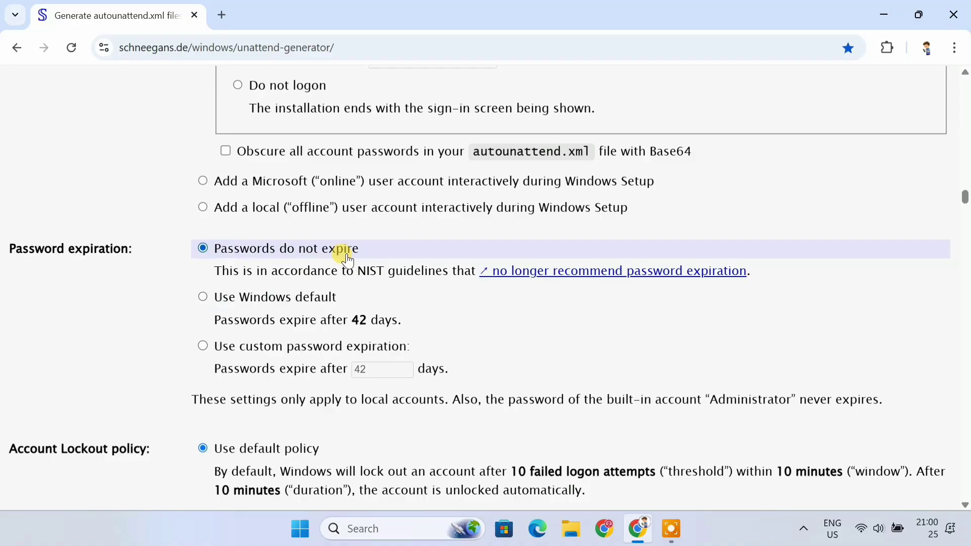
{"action": "scroll", "coordinate": [138, 302], "scroll_direction": "down", "scroll_amount": 6}
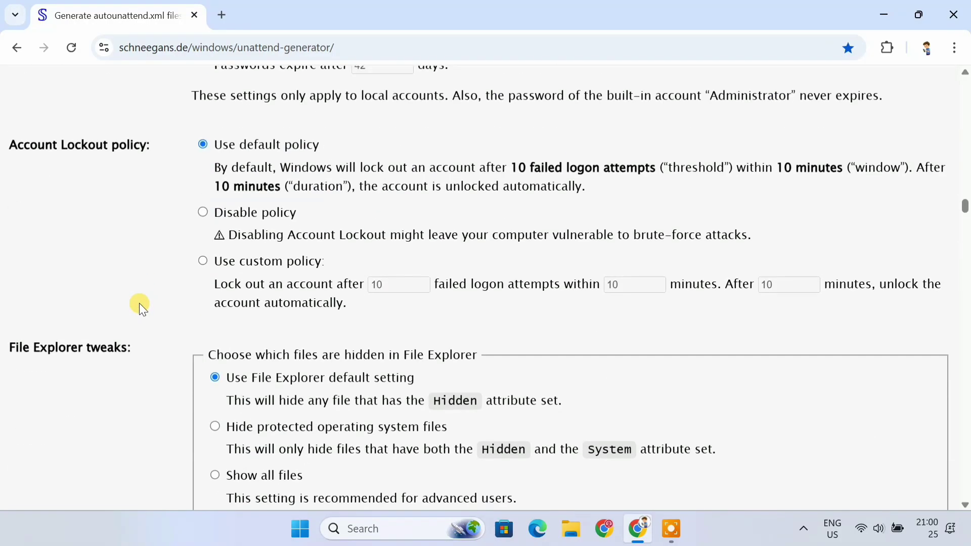
{"action": "scroll", "coordinate": [142, 304], "scroll_direction": "down", "scroll_amount": 15}
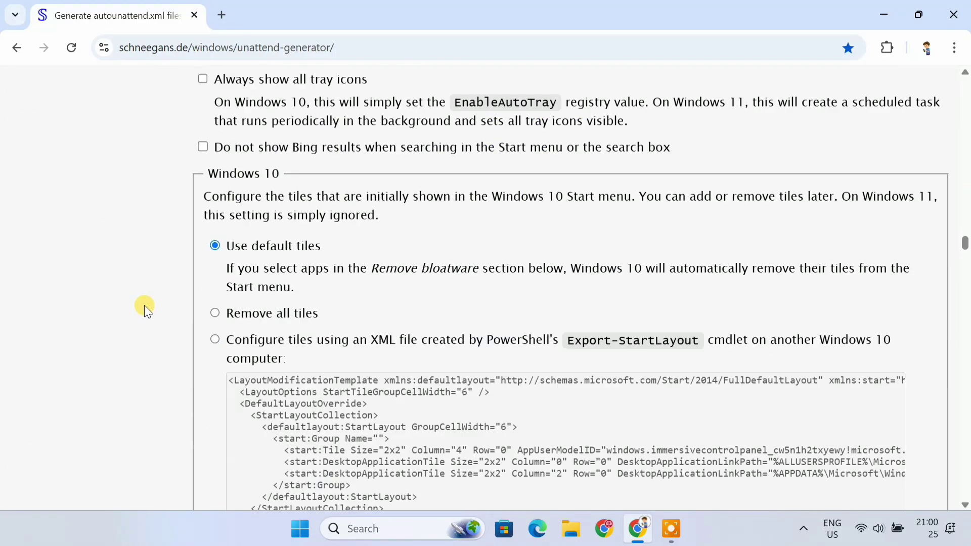
{"action": "scroll", "coordinate": [144, 305], "scroll_direction": "down", "scroll_amount": 20}
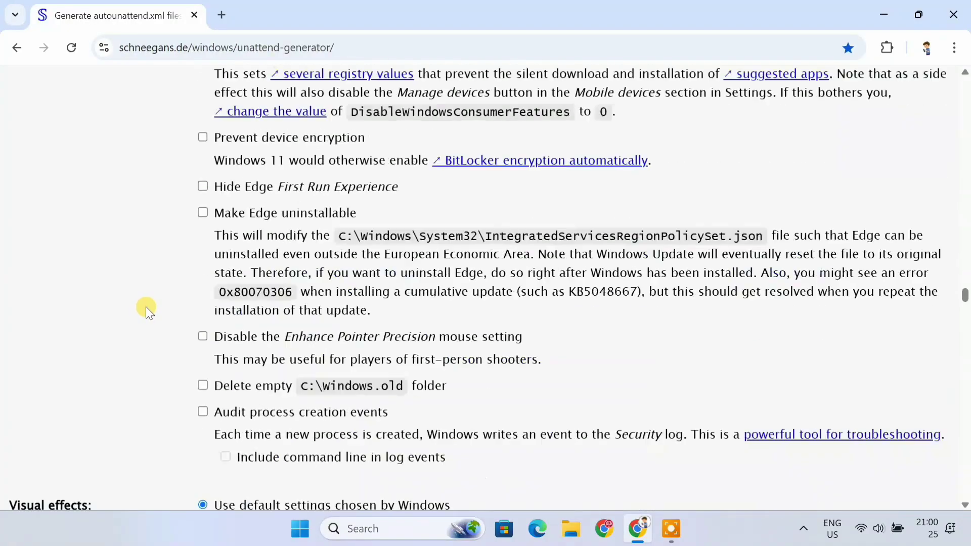
{"action": "scroll", "coordinate": [145, 306], "scroll_direction": "down", "scroll_amount": 20}
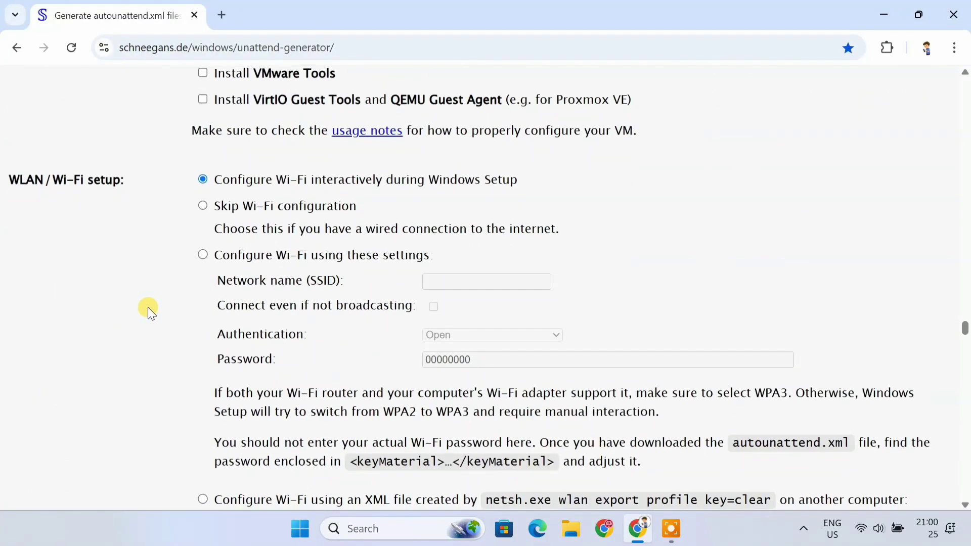
{"action": "scroll", "coordinate": [148, 307], "scroll_direction": "up", "scroll_amount": 3}
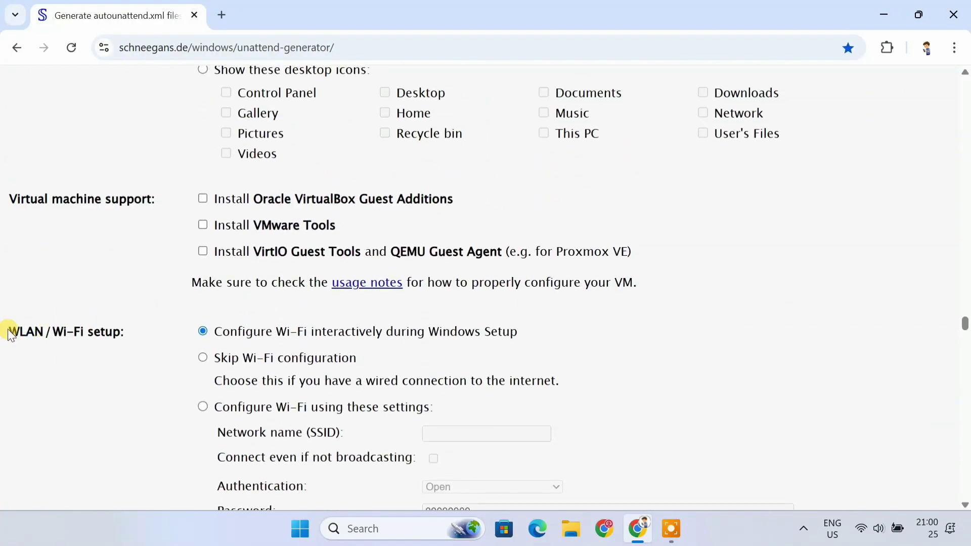
{"action": "left_click_drag", "start_coordinate": [10, 336], "coordinate": [132, 338]}
{"action": "left_click", "coordinate": [132, 337]}
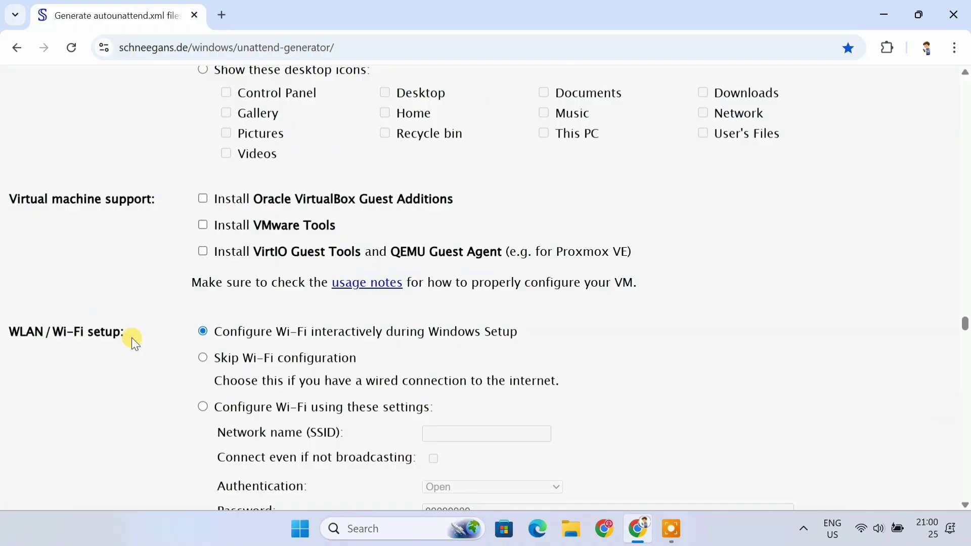
{"action": "left_click", "coordinate": [204, 365]}
Mark 3D Viewer, Copilot, Family, Maps, People, Tips, Wallet and Your Phone / Phone Link for removal in the bloatware section.
{"action": "scroll", "coordinate": [118, 371], "scroll_direction": "down", "scroll_amount": 8}
{"action": "scroll", "coordinate": [119, 371], "scroll_direction": "down", "scroll_amount": 20}
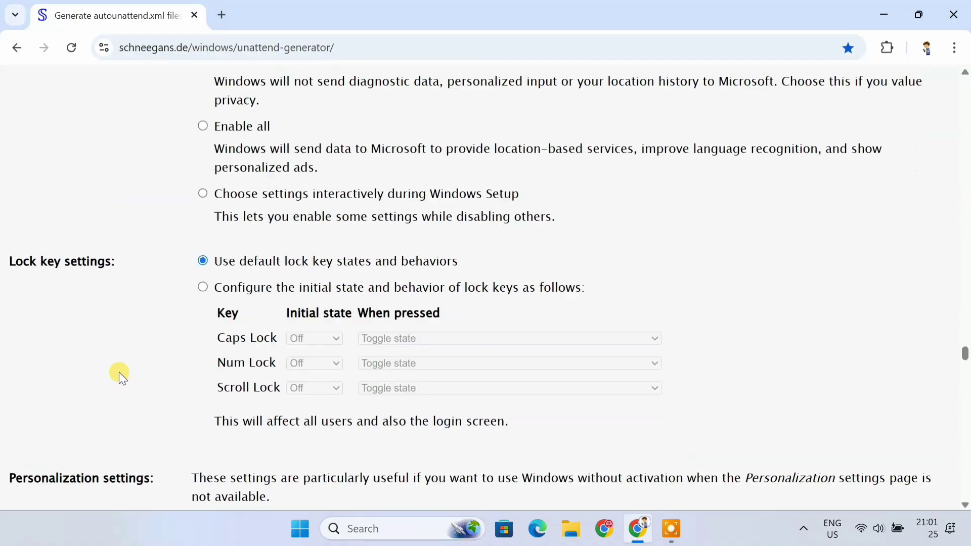
{"action": "scroll", "coordinate": [120, 377], "scroll_direction": "down", "scroll_amount": 6}
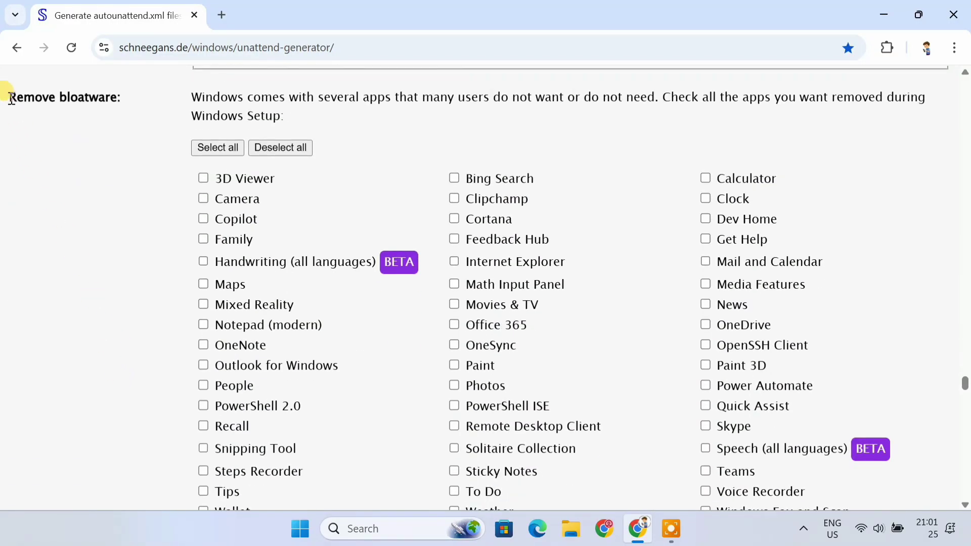
{"action": "left_click_drag", "start_coordinate": [9, 96], "coordinate": [136, 102]}
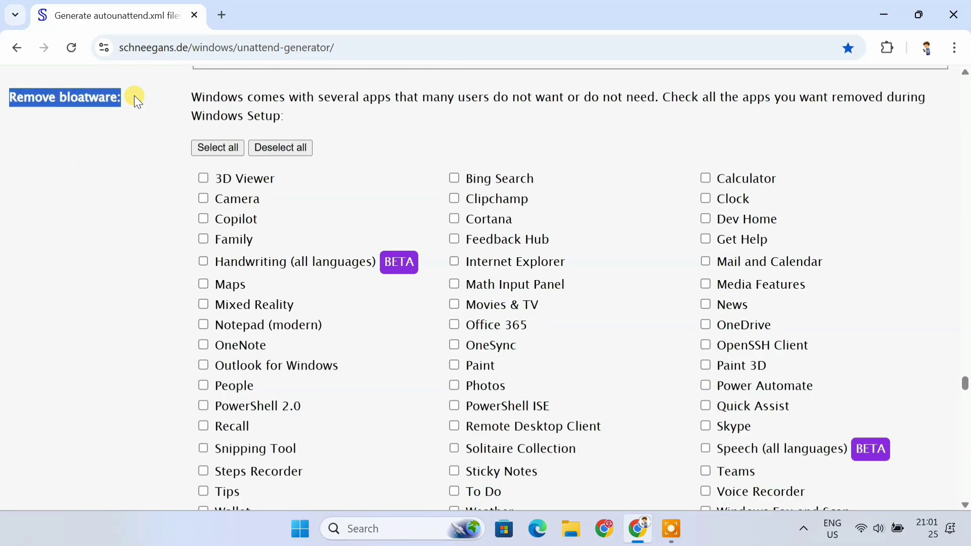
{"action": "left_click", "coordinate": [135, 97]}
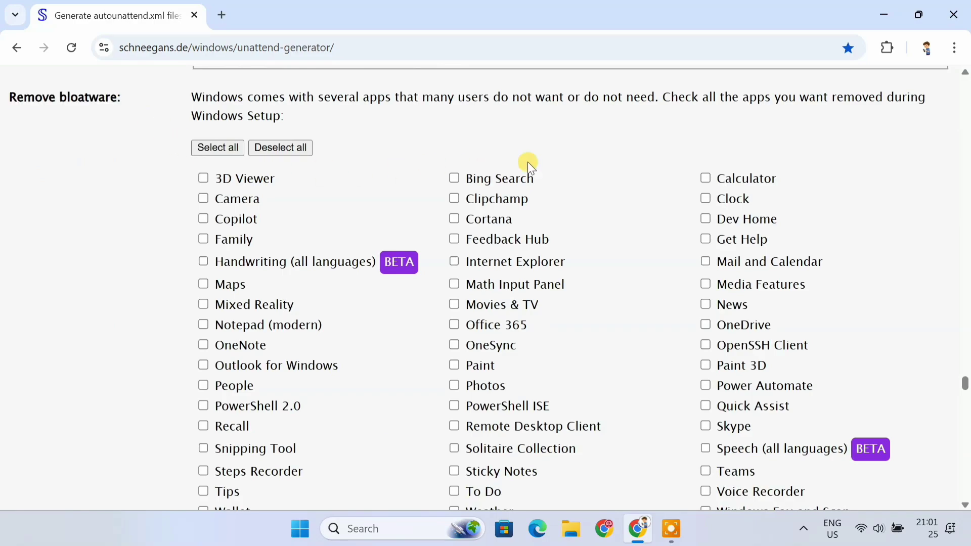
{"action": "scroll", "coordinate": [895, 175], "scroll_direction": "down", "scroll_amount": 3}
{"action": "scroll", "coordinate": [897, 177], "scroll_direction": "up", "scroll_amount": 3}
{"action": "left_click", "coordinate": [202, 178]}
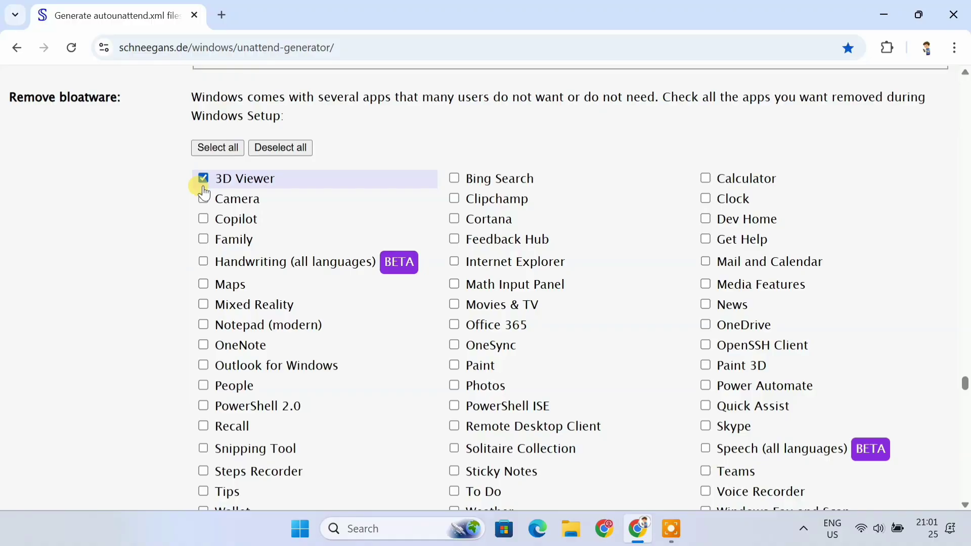
{"action": "left_click", "coordinate": [202, 226]}
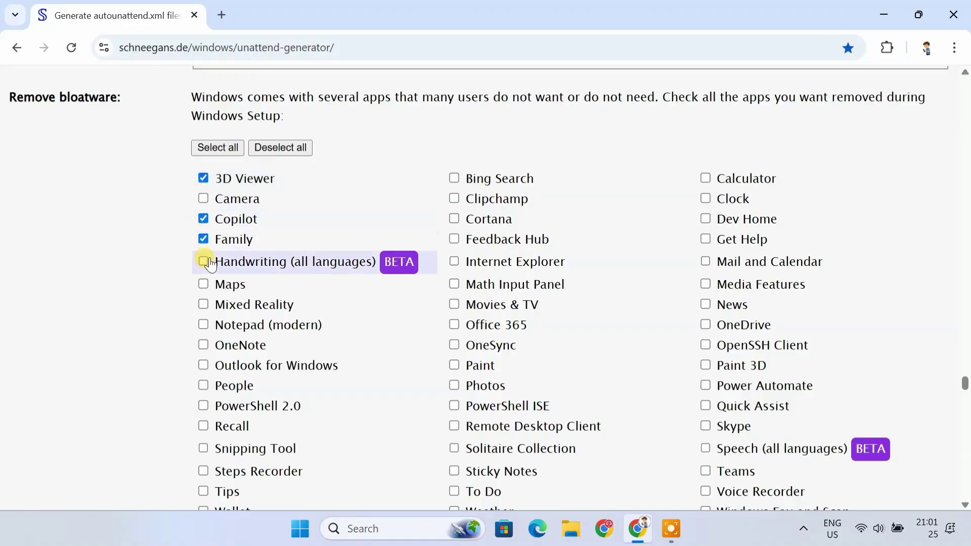
{"action": "left_click", "coordinate": [202, 284]}
{"action": "left_click", "coordinate": [202, 386]}
{"action": "scroll", "coordinate": [203, 389], "scroll_direction": "down", "scroll_amount": 3}
{"action": "left_click", "coordinate": [202, 339]}
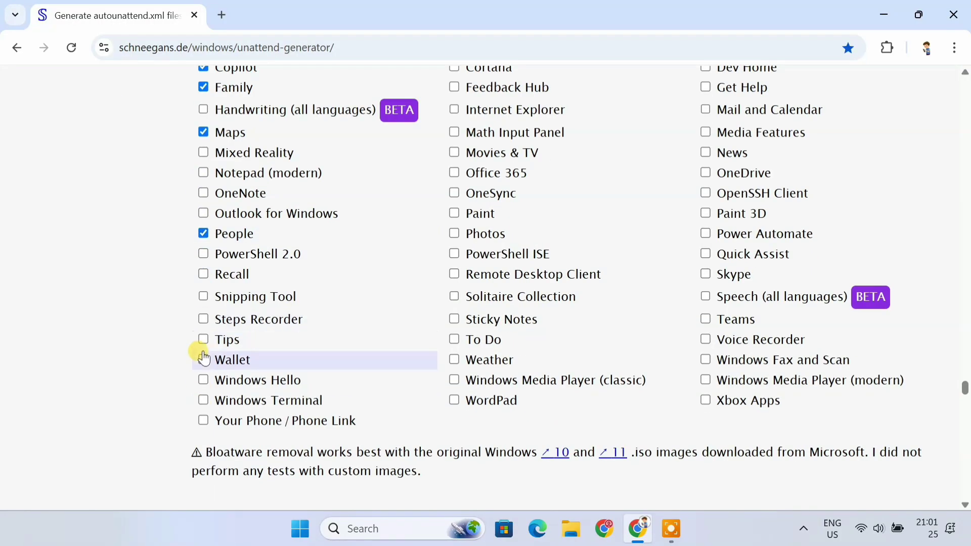
{"action": "left_click", "coordinate": [202, 359]}
{"action": "left_click", "coordinate": [202, 421]}
Mark Bing Search, Clipchamp, Cortana, Feedback Hub, Office 365, Solitaire Collection, To Do and Weather for removal as bloatware.
{"action": "scroll", "coordinate": [456, 152], "scroll_direction": "up", "scroll_amount": 2}
{"action": "left_click", "coordinate": [454, 143]}
{"action": "left_click", "coordinate": [454, 163]}
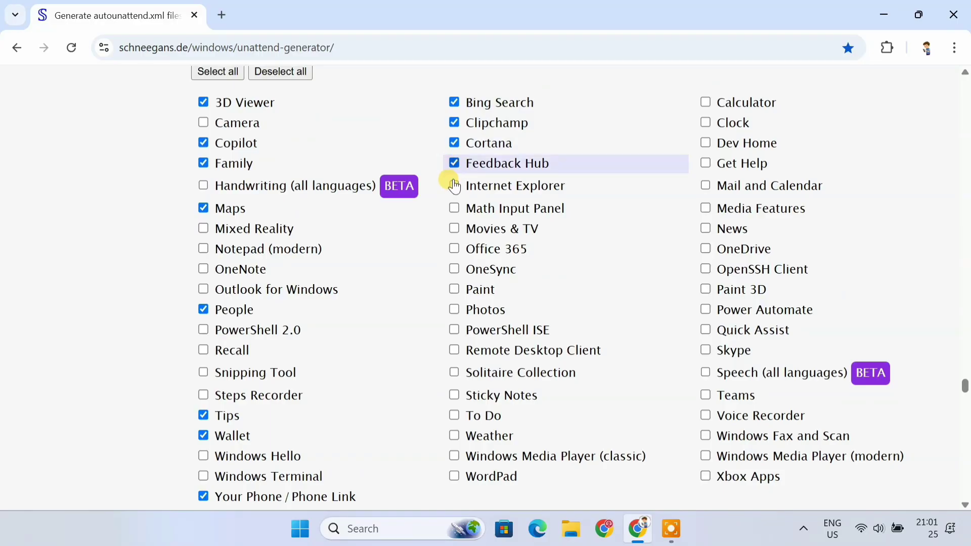
{"action": "left_click", "coordinate": [454, 249]}
{"action": "left_click", "coordinate": [454, 372]}
{"action": "left_click", "coordinate": [454, 415]}
{"action": "left_click", "coordinate": [454, 435]}
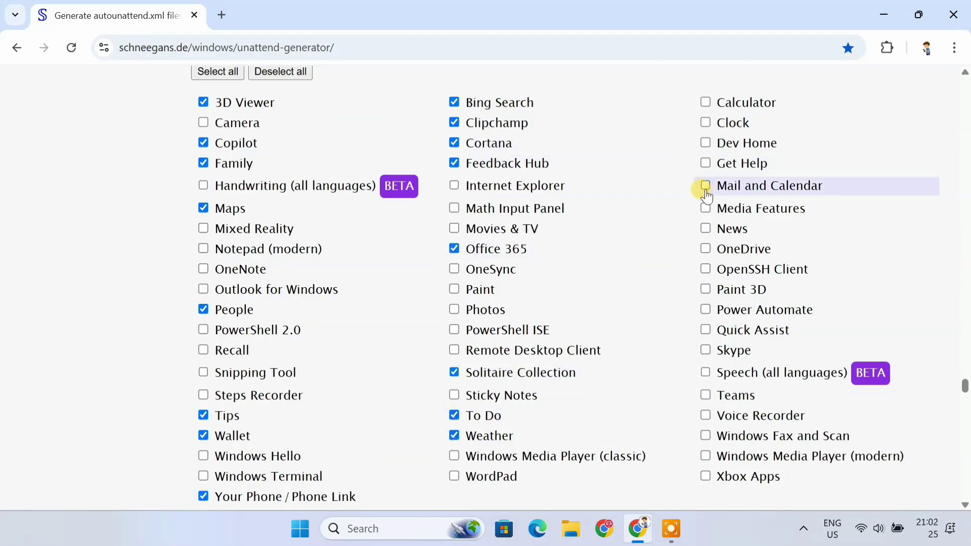
Mark Mail and Calendar, News, OneDrive, Paint 3D, Skype, Teams and Xbox Apps for removal and check the bloatware selection.
{"action": "left_click", "coordinate": [706, 229]}
{"action": "left_click", "coordinate": [705, 249]}
{"action": "left_click", "coordinate": [706, 289]}
{"action": "left_click", "coordinate": [705, 350]}
{"action": "left_click", "coordinate": [706, 395]}
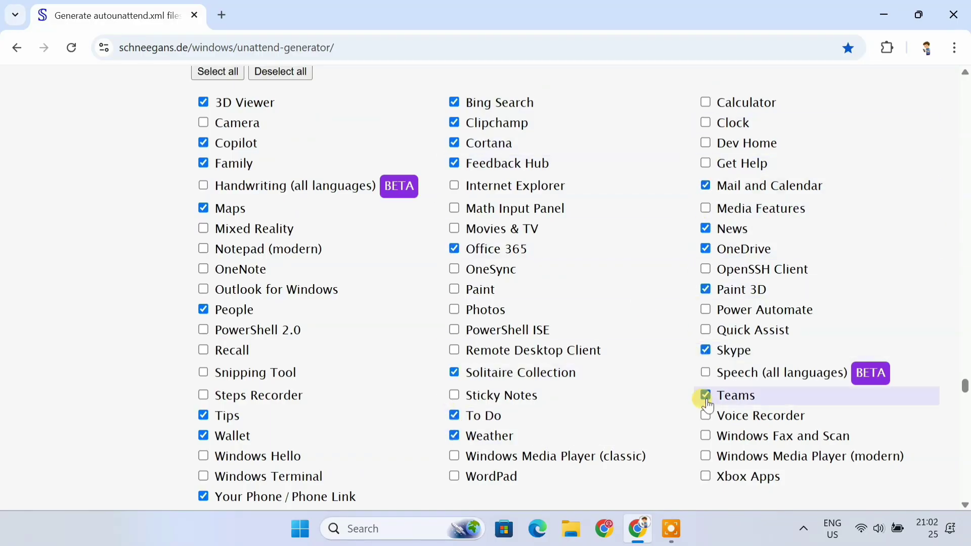
{"action": "left_click", "coordinate": [706, 476]}
{"action": "scroll", "coordinate": [706, 478], "scroll_direction": "down", "scroll_amount": 3}
{"action": "scroll", "coordinate": [705, 479], "scroll_direction": "up", "scroll_amount": 4}
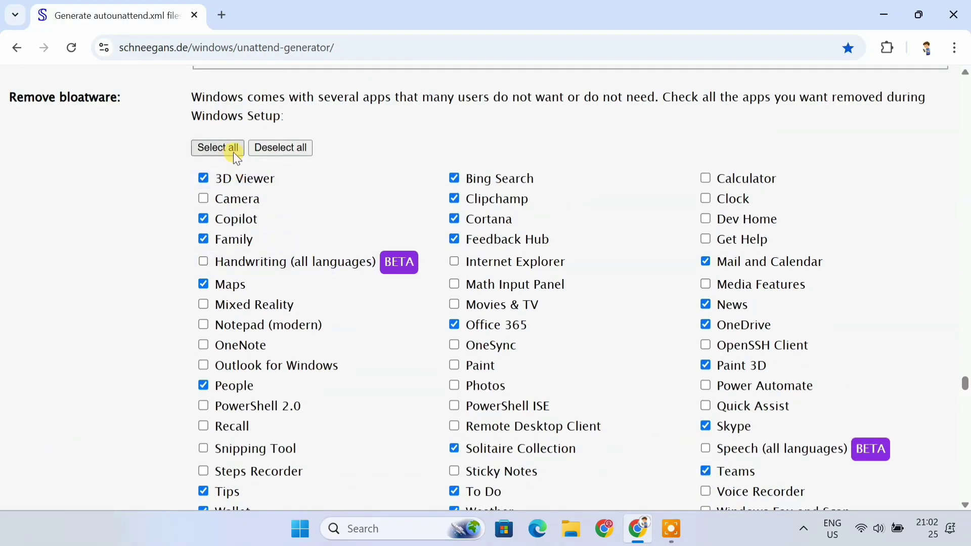
{"action": "scroll", "coordinate": [635, 242], "scroll_direction": "down", "scroll_amount": 3}
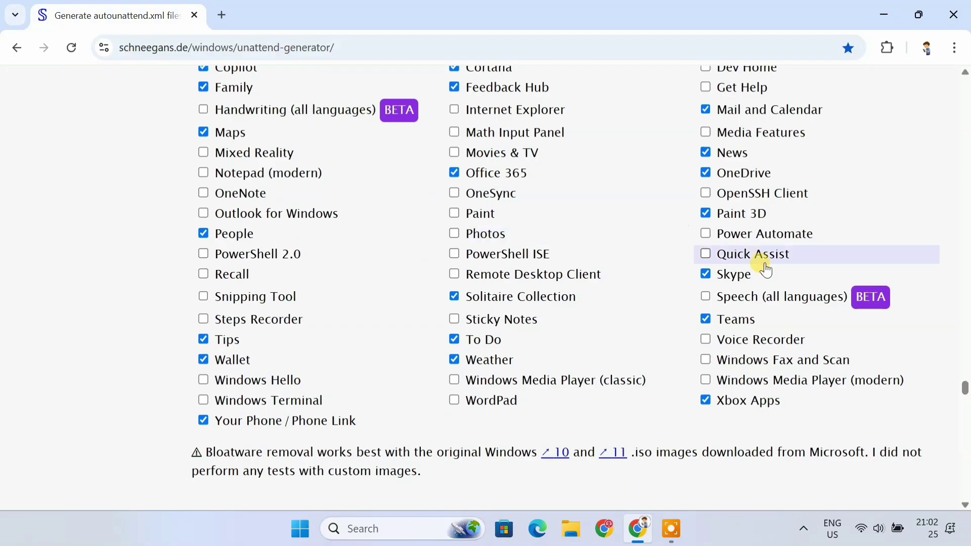
Download the answer file as autounattend.xml and show it in the Downloads folder with the browser minimized.
{"action": "scroll", "coordinate": [948, 261], "scroll_direction": "down", "scroll_amount": 1}
{"action": "scroll", "coordinate": [948, 260], "scroll_direction": "down", "scroll_amount": 20}
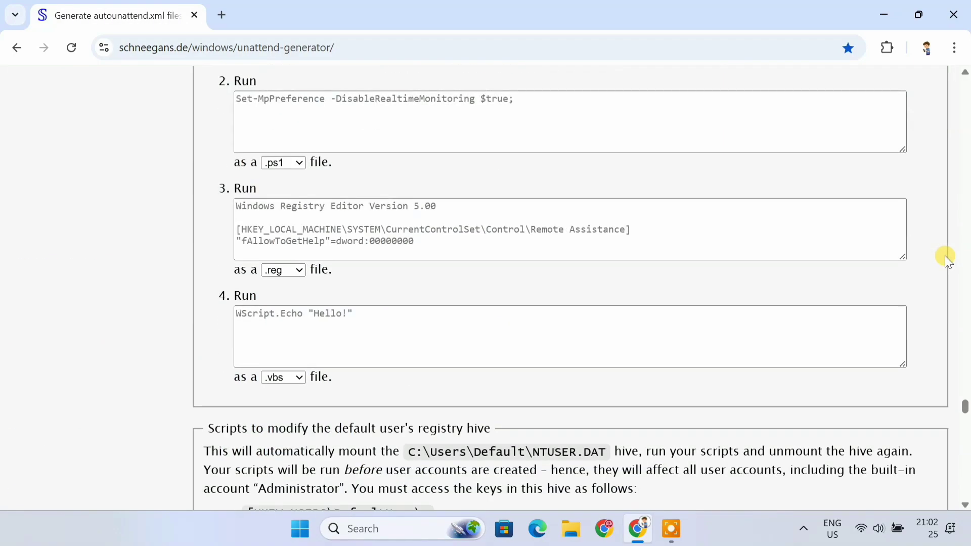
{"action": "scroll", "coordinate": [947, 259], "scroll_direction": "down", "scroll_amount": 15}
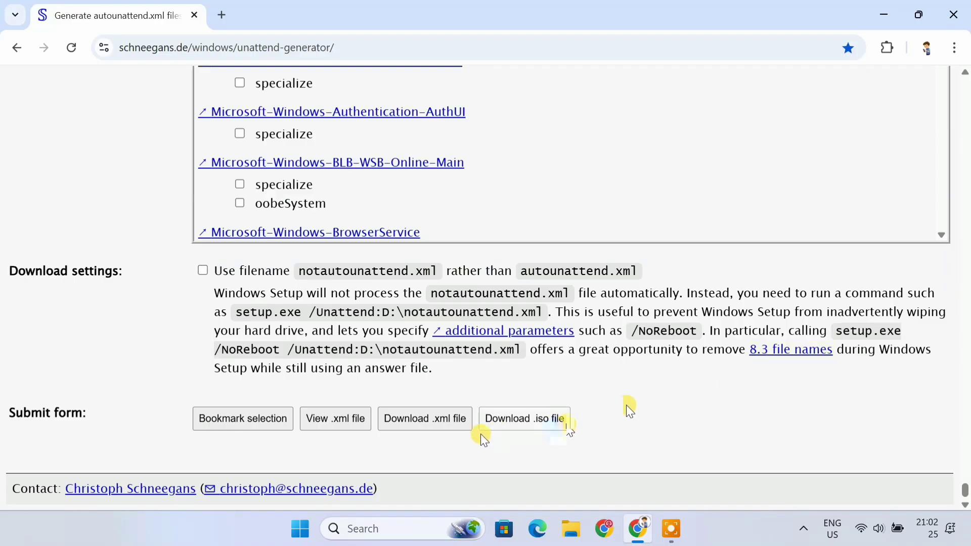
{"action": "left_click", "coordinate": [435, 424]}
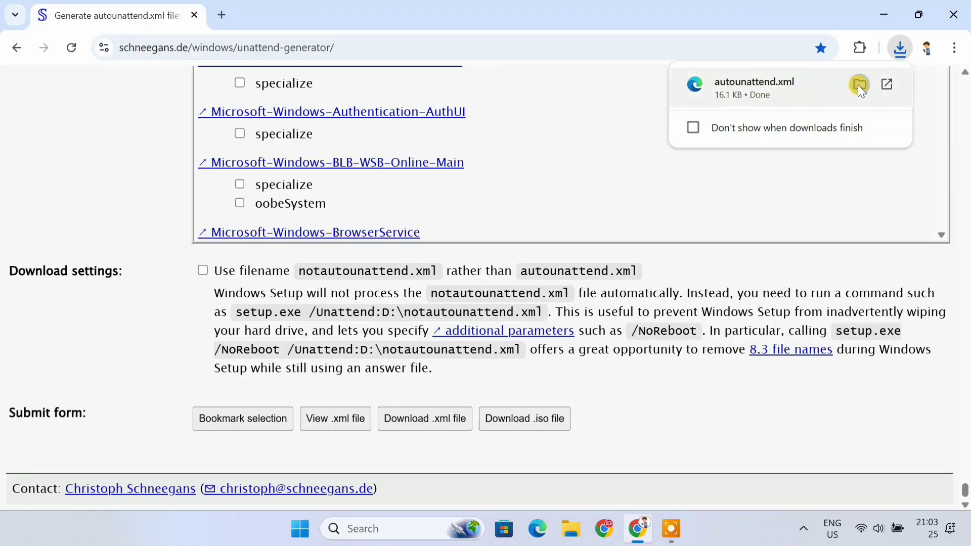
{"action": "left_click", "coordinate": [858, 84]}
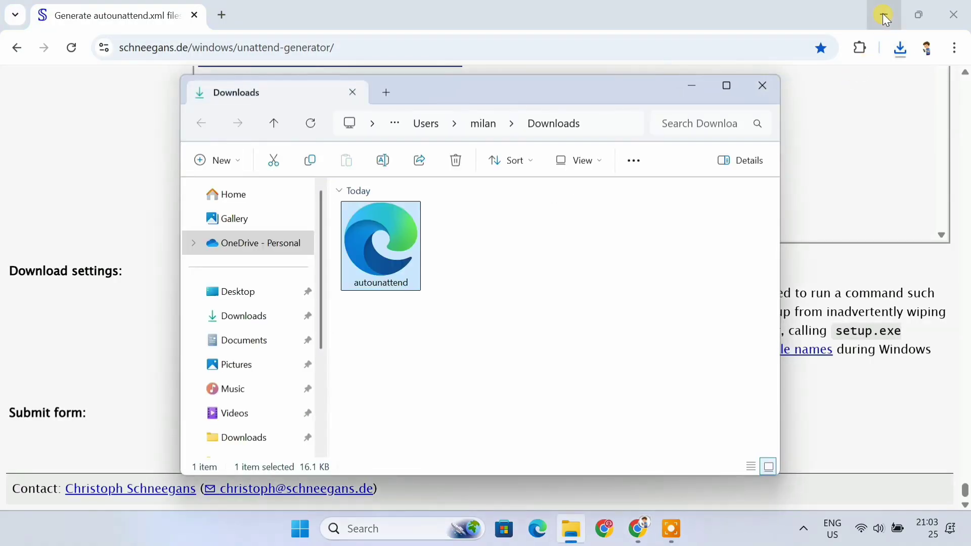
{"action": "left_click", "coordinate": [884, 15]}
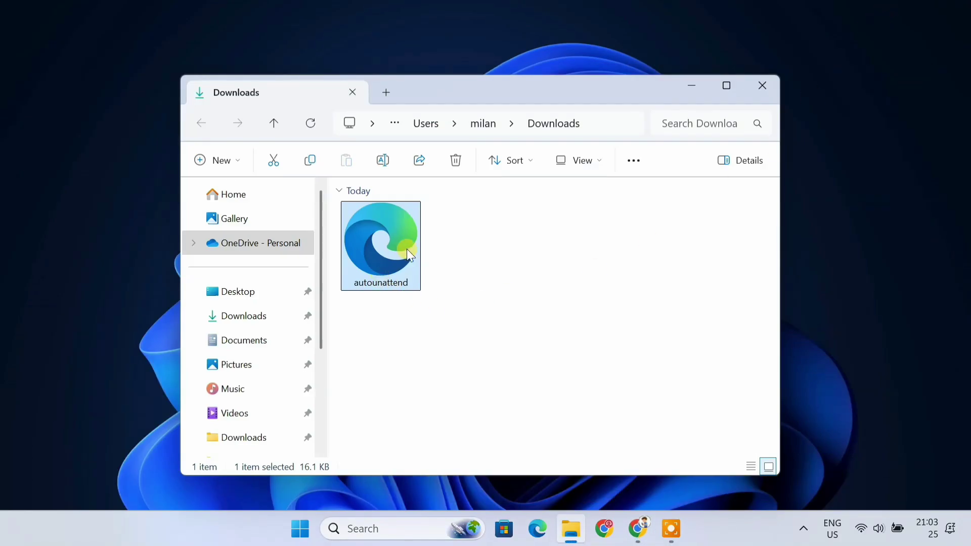
Open the connected Sandisk (E:) USB drive from This PC in File Explorer.
{"action": "mouse_move", "coordinate": [399, 257]}
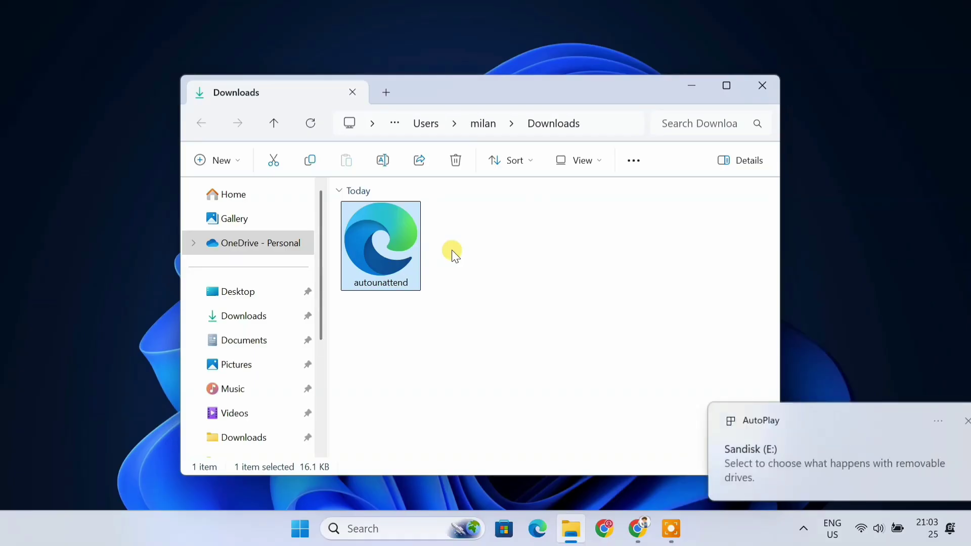
{"action": "scroll", "coordinate": [291, 378], "scroll_direction": "down", "scroll_amount": 2}
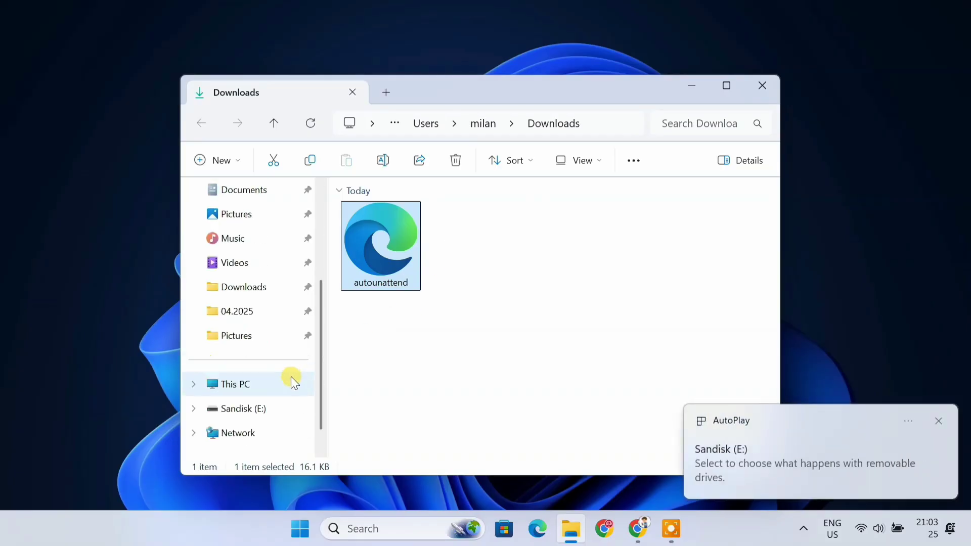
{"action": "left_click", "coordinate": [259, 390]}
{"action": "left_click", "coordinate": [428, 277]}
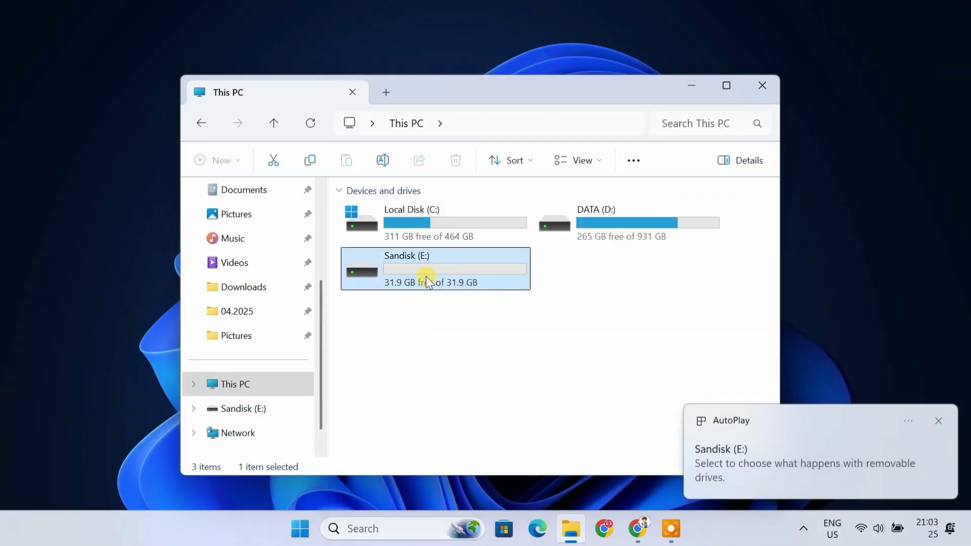
{"action": "double_click", "coordinate": [438, 264]}
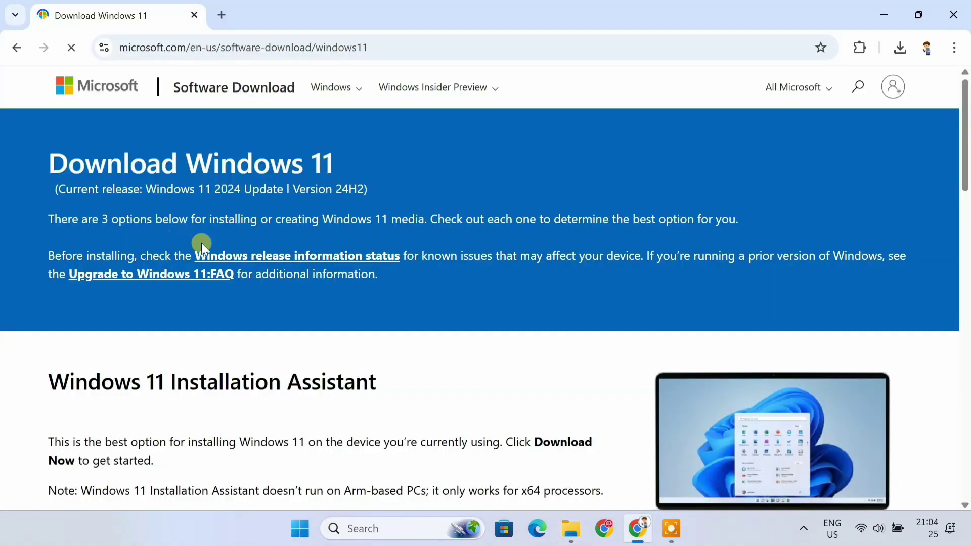
Download the Windows 11 media creation tool from Microsoft's download page in the browser and launch mediacreationtool from its download folder.
{"action": "scroll", "coordinate": [514, 323], "scroll_direction": "down", "scroll_amount": 6}
{"action": "scroll", "coordinate": [514, 323], "scroll_direction": "down", "scroll_amount": 3}
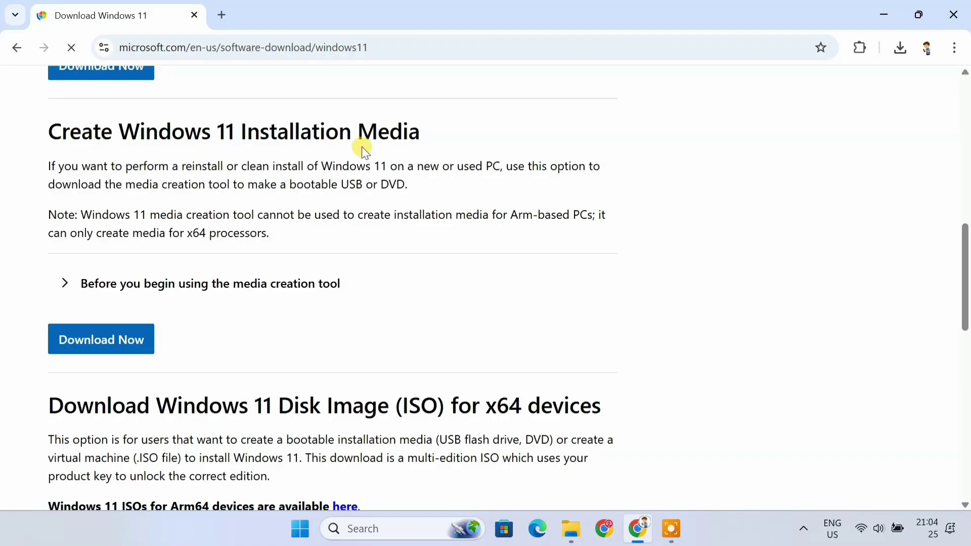
{"action": "left_click", "coordinate": [128, 344]}
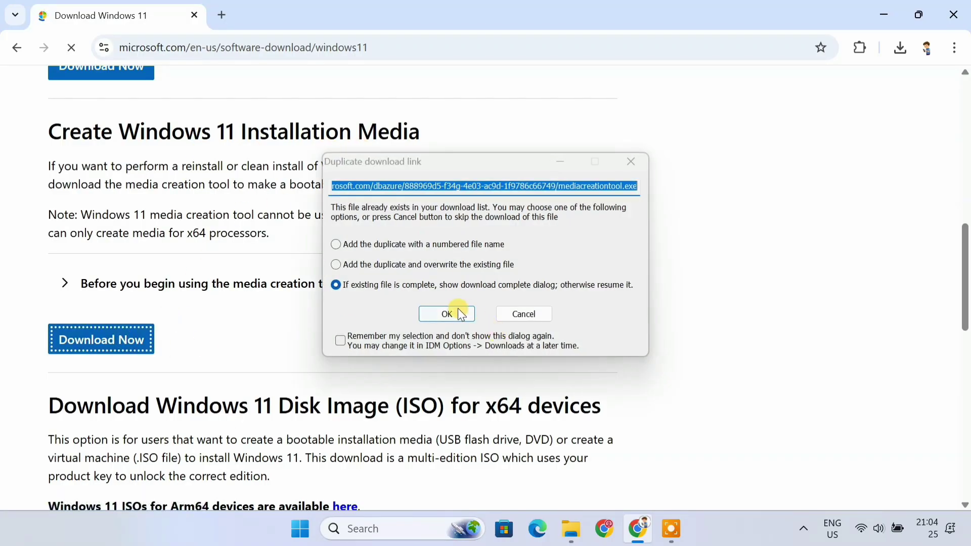
{"action": "left_click", "coordinate": [457, 310]}
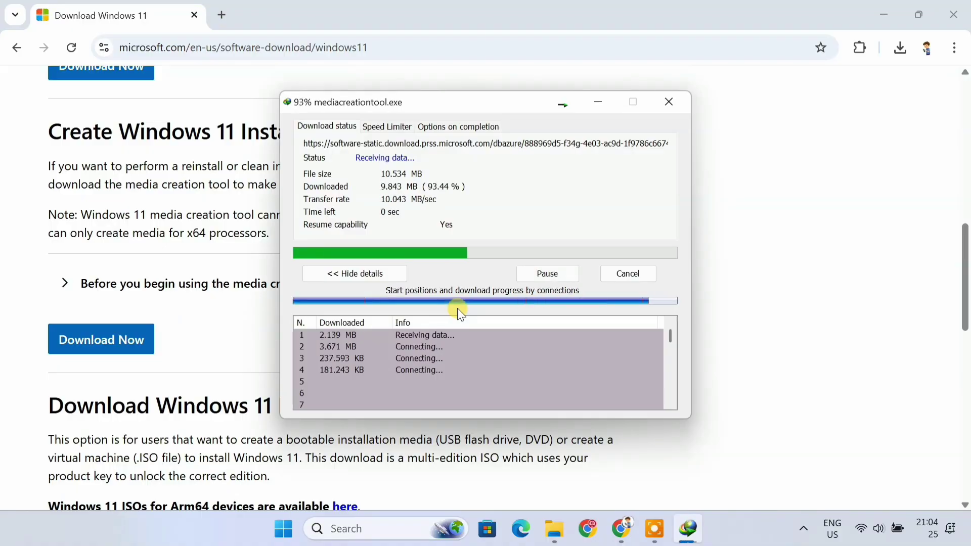
{"action": "left_click", "coordinate": [523, 307]}
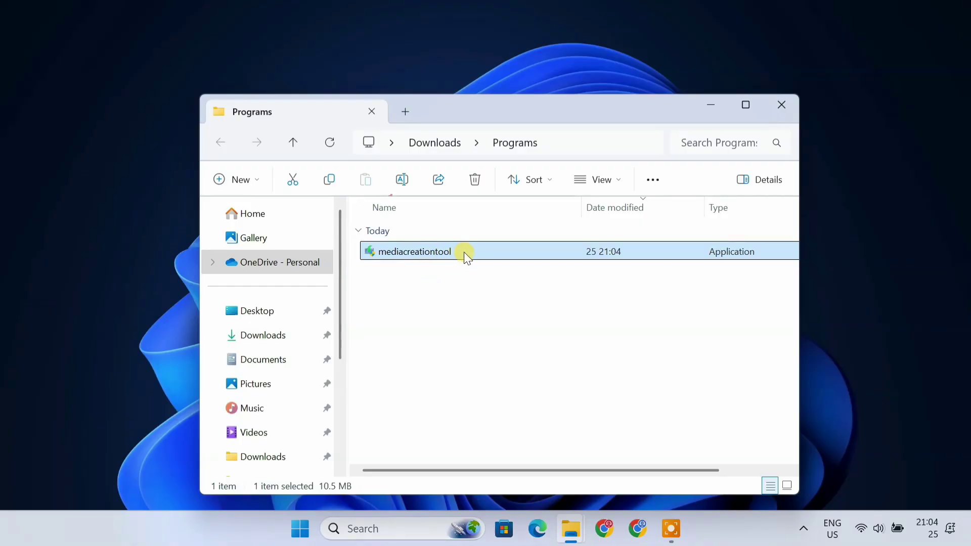
{"action": "double_click", "coordinate": [463, 252]}
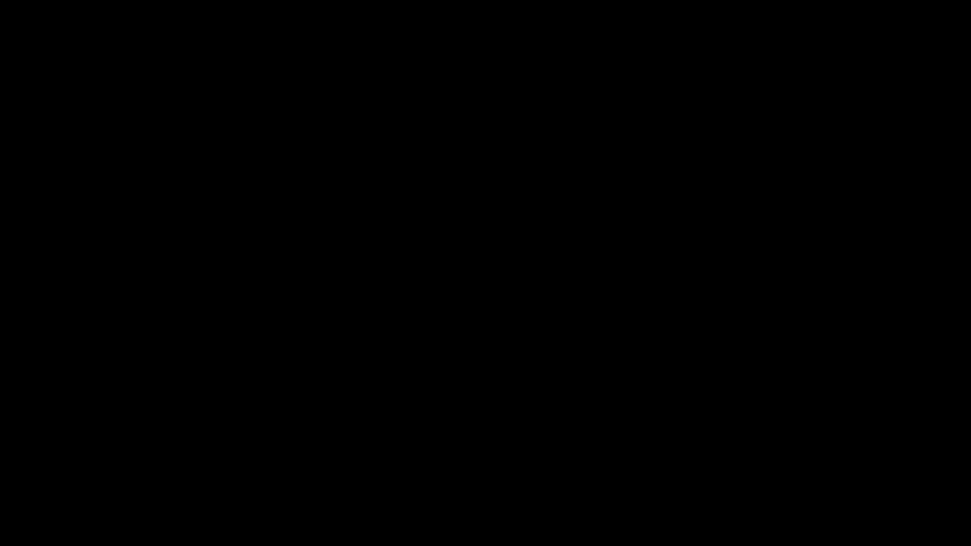
Allow the media creation tool to run, accept its license terms and keep the recommended language and edition, English (United States) and Windows 11.
{"action": "left_click", "coordinate": [444, 396]}
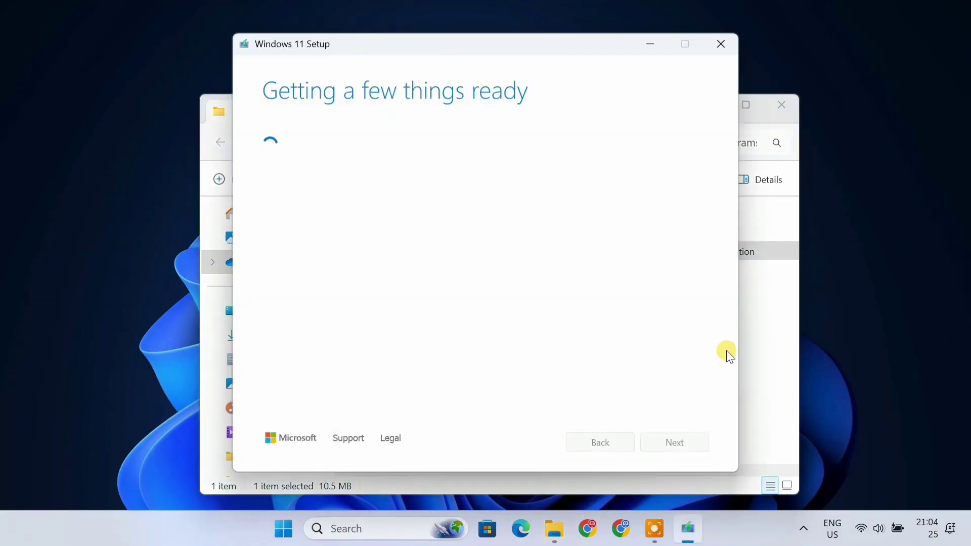
{"action": "left_click", "coordinate": [743, 177]}
{"action": "left_click", "coordinate": [715, 109]}
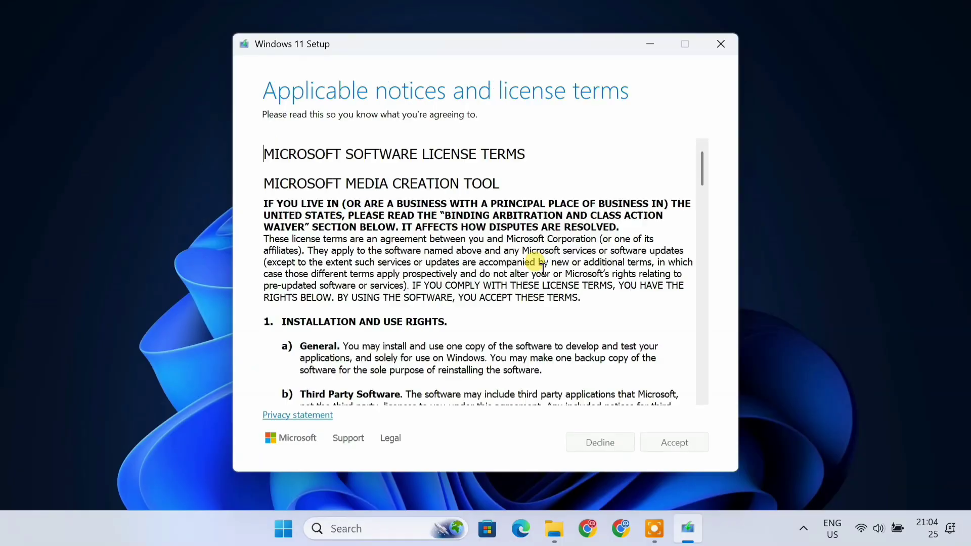
{"action": "left_click", "coordinate": [675, 443]}
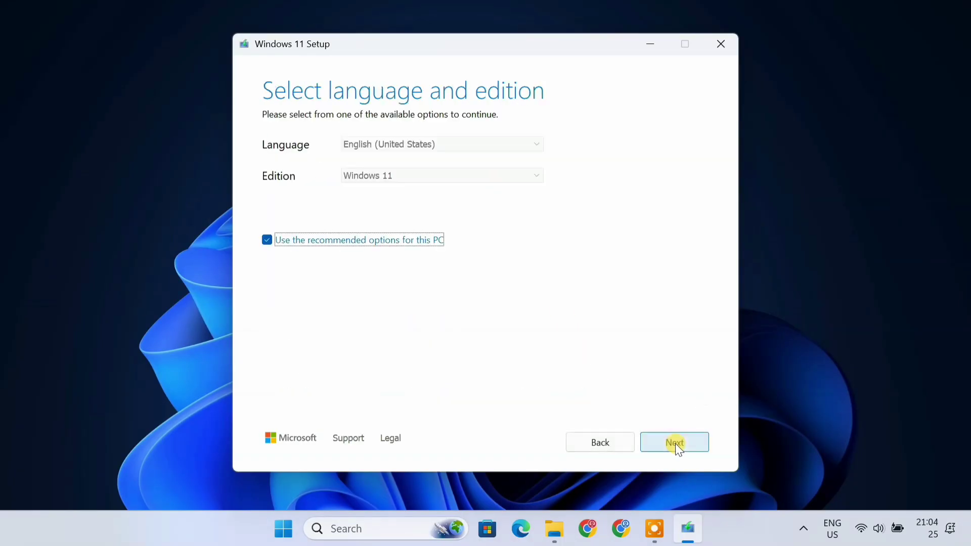
{"action": "left_click", "coordinate": [675, 443]}
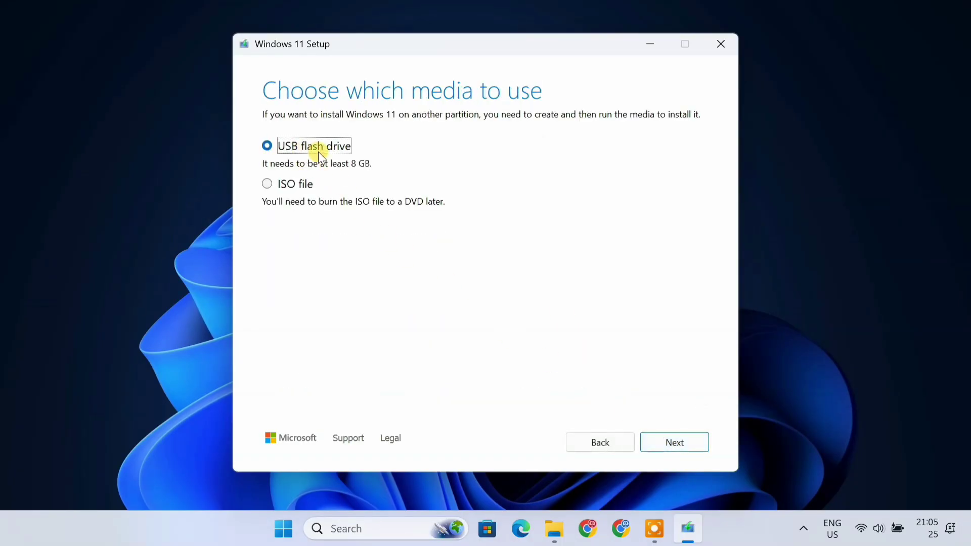
Create the installation media on the USB flash drive E: (Sandisk) and finish the setup.
{"action": "left_click", "coordinate": [669, 444]}
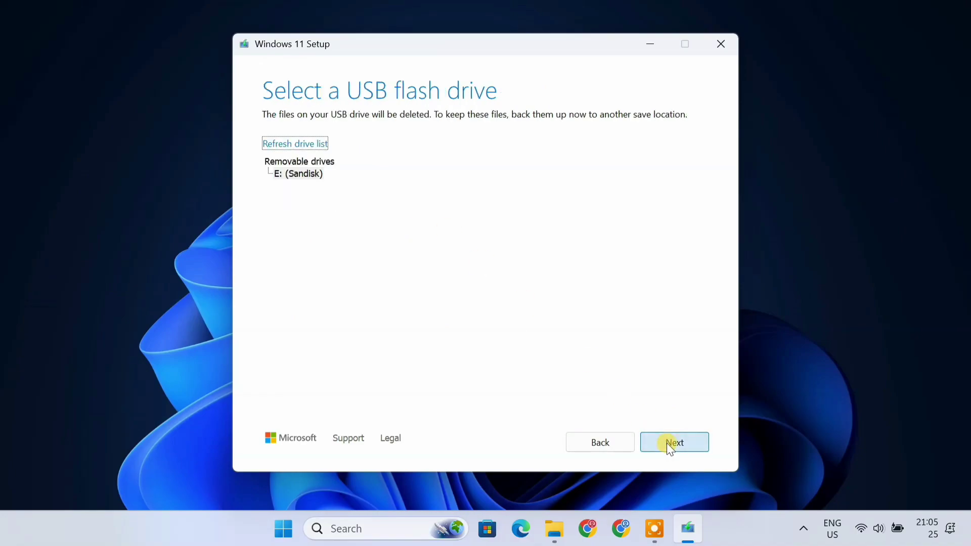
{"action": "left_click", "coordinate": [301, 175]}
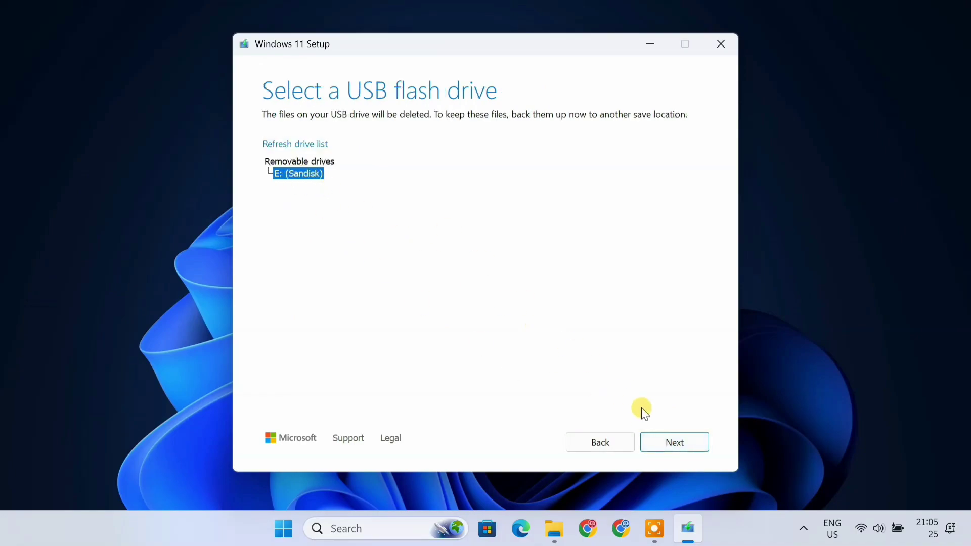
{"action": "left_click", "coordinate": [672, 442]}
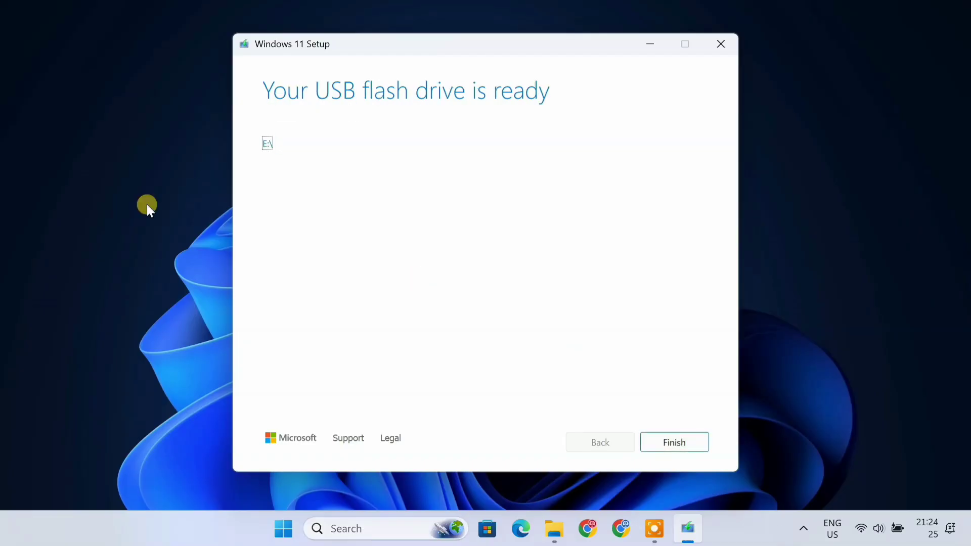
{"action": "left_click", "coordinate": [685, 441]}
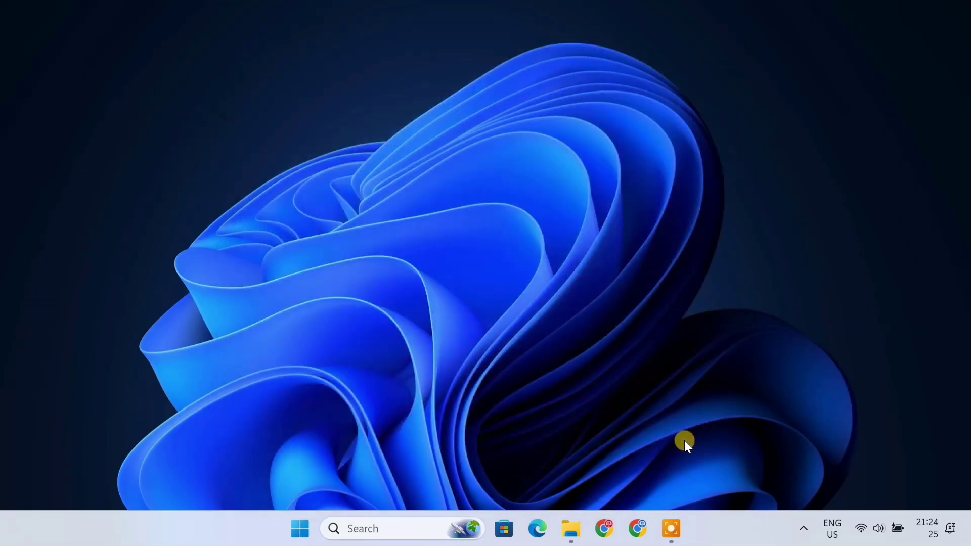
Copy autounattend from the local Downloads folder to the root of the ESD-USB (E:) drive, using a second File Explorer tab, and return to This PC.
{"action": "left_click", "coordinate": [570, 529]}
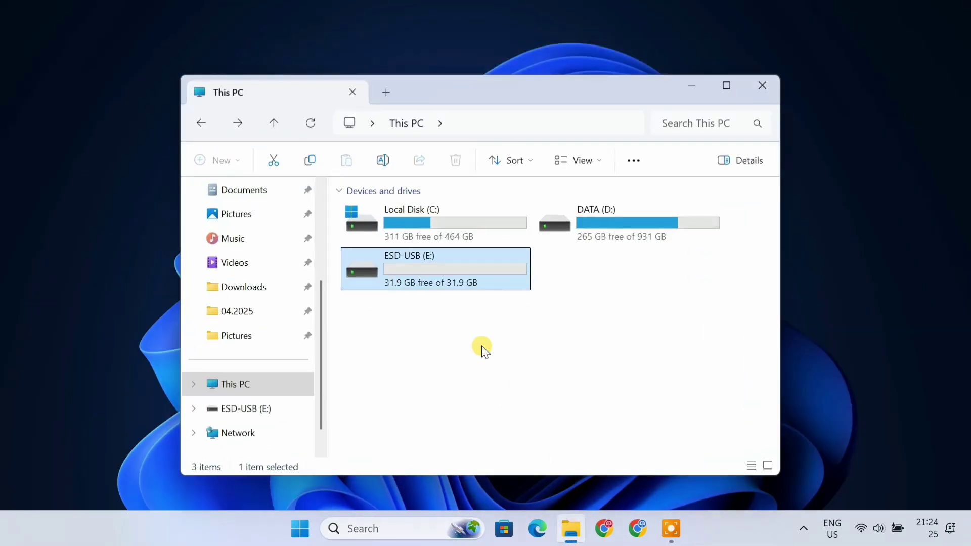
{"action": "double_click", "coordinate": [459, 276]}
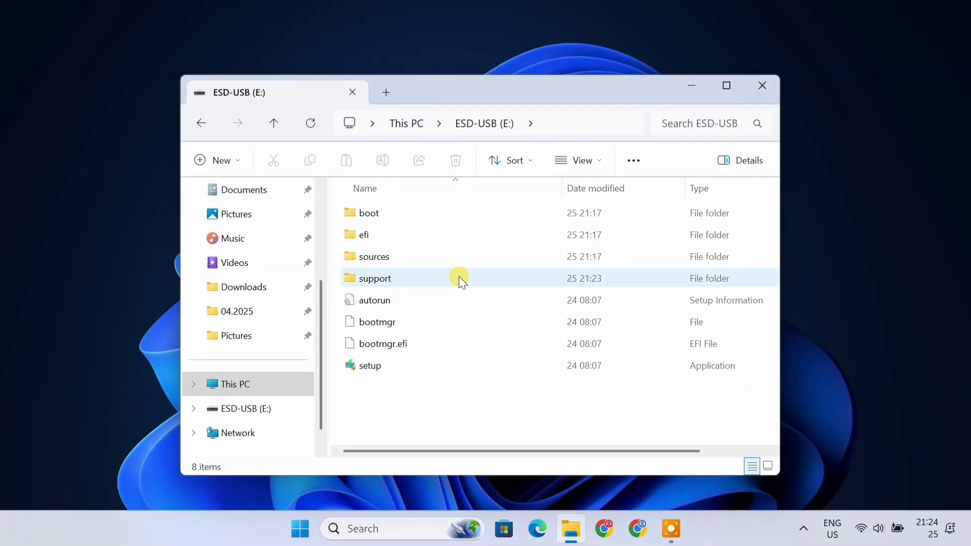
{"action": "left_click", "coordinate": [385, 93]}
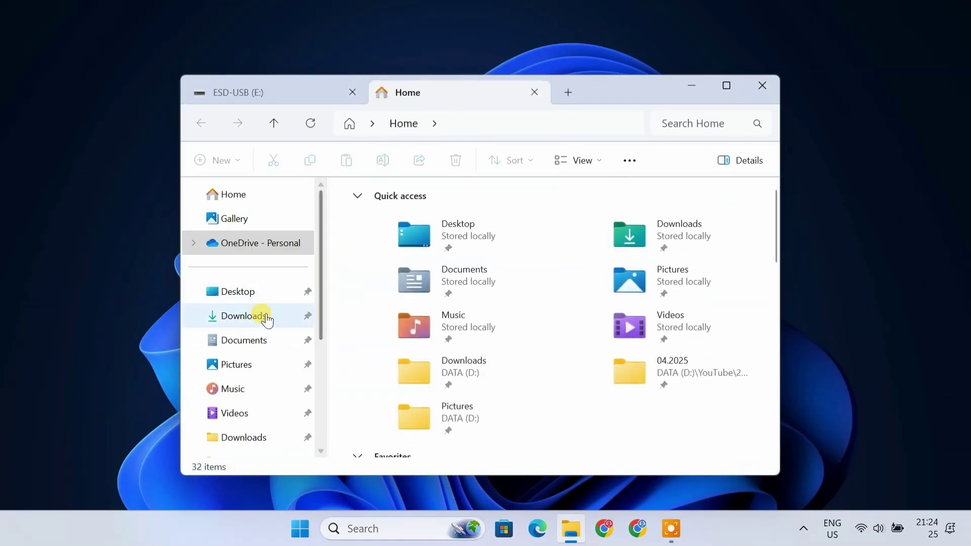
{"action": "left_click", "coordinate": [266, 318]}
{"action": "left_click", "coordinate": [385, 254]}
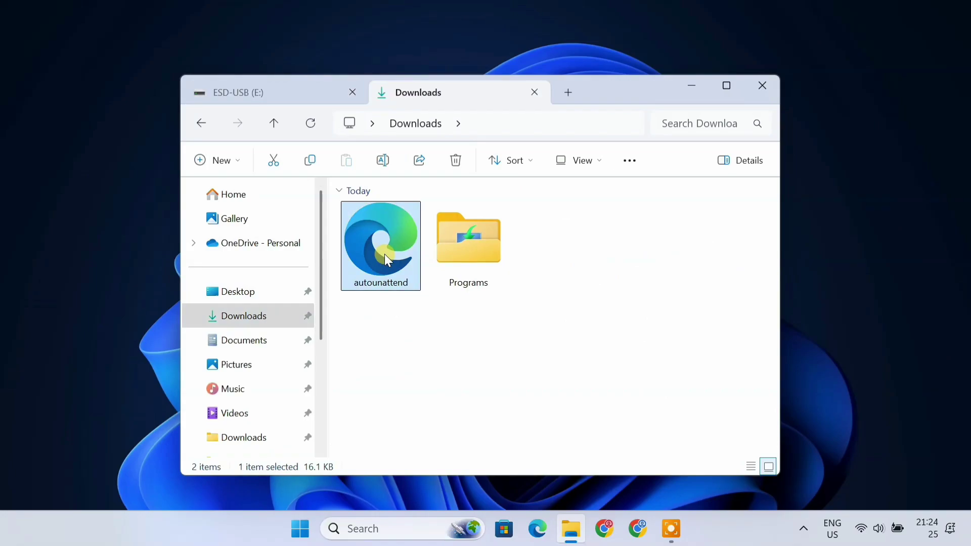
{"action": "right_click", "coordinate": [385, 254]}
{"action": "left_click", "coordinate": [451, 174]}
{"action": "left_click", "coordinate": [291, 92]}
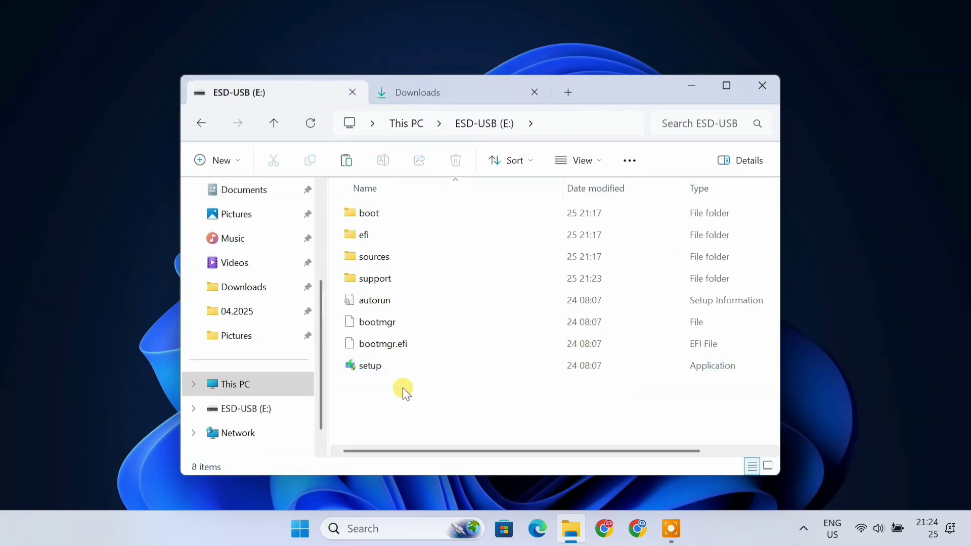
{"action": "right_click", "coordinate": [409, 405]}
{"action": "left_click", "coordinate": [430, 417]}
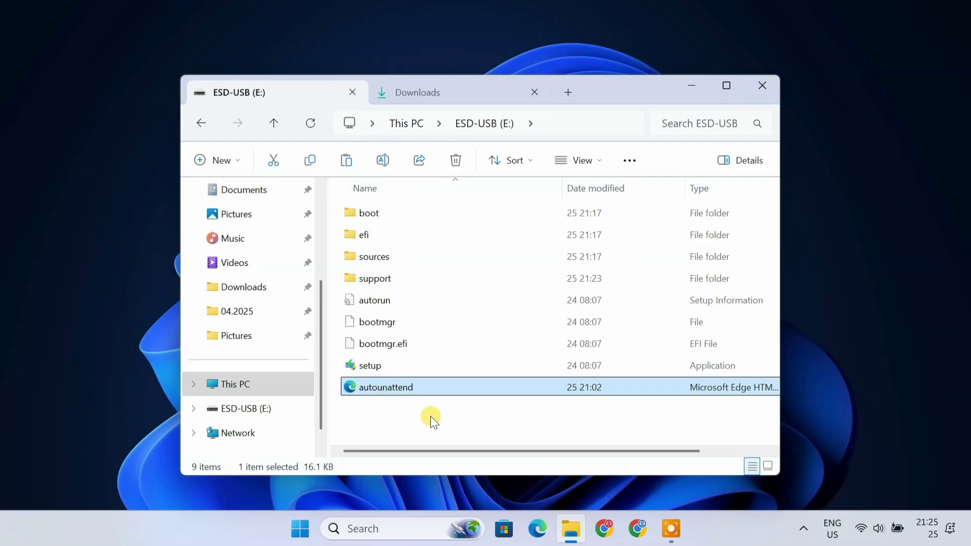
{"action": "left_click", "coordinate": [430, 417]}
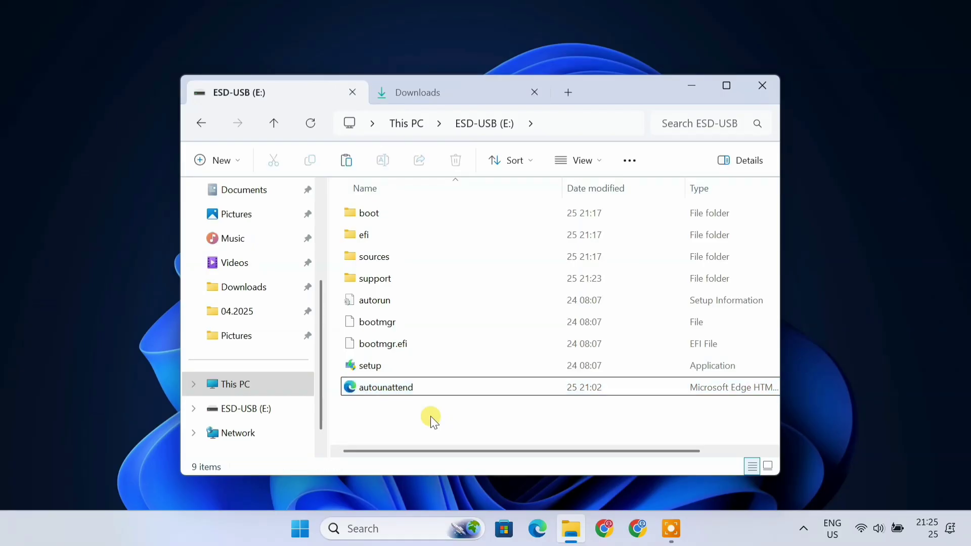
{"action": "left_click", "coordinate": [202, 124]}
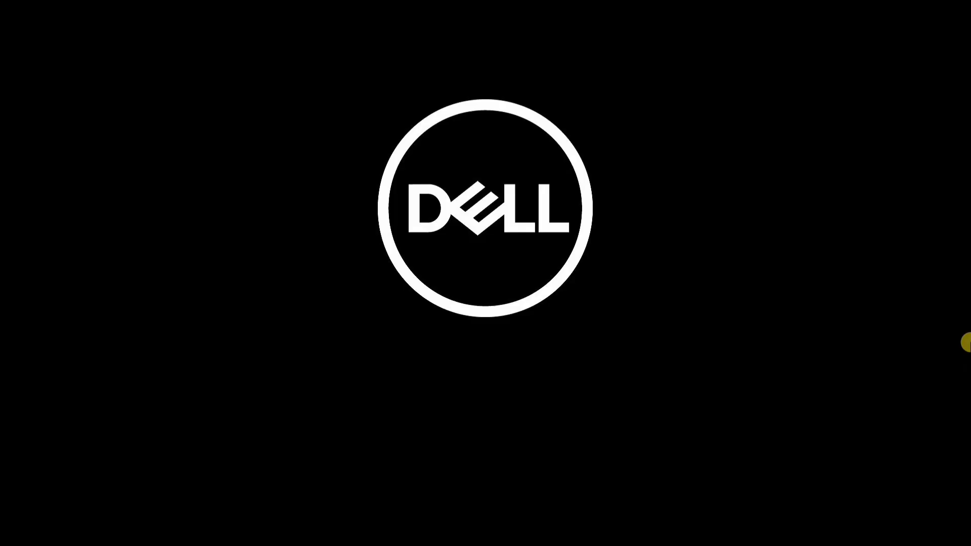
Open the Dell one-time boot menu at startup and boot from UEFI: SanDisk to run the unattended installation.
{"action": "key", "text": "F12"}
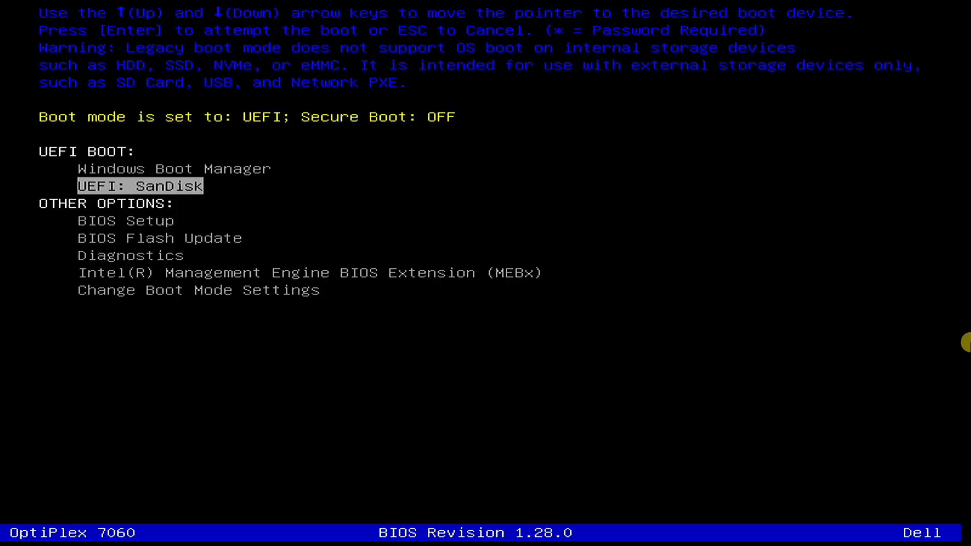
{"action": "key", "text": "Return"}
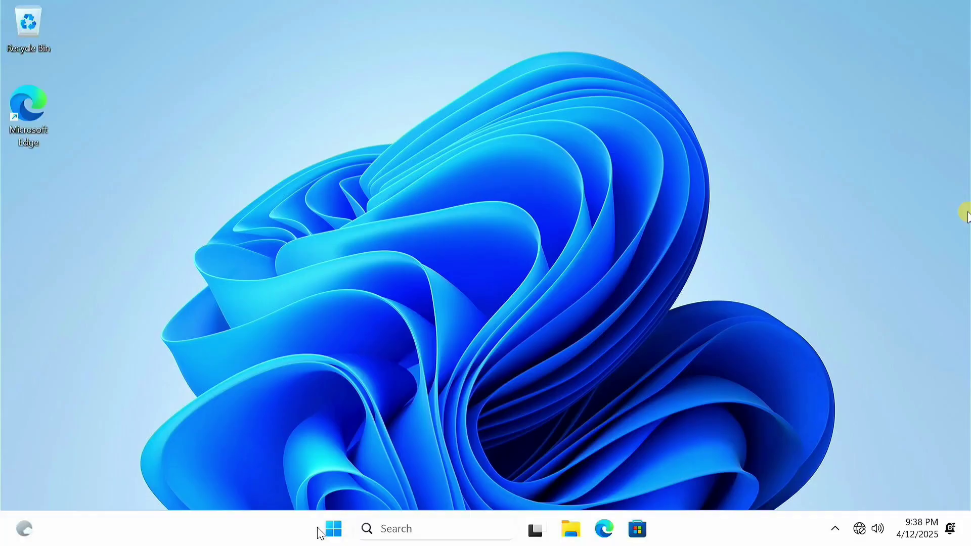
Examine the pinned area and the full list of installed apps in the new Windows installation, then return to the desktop.
{"action": "left_click", "coordinate": [333, 532]}
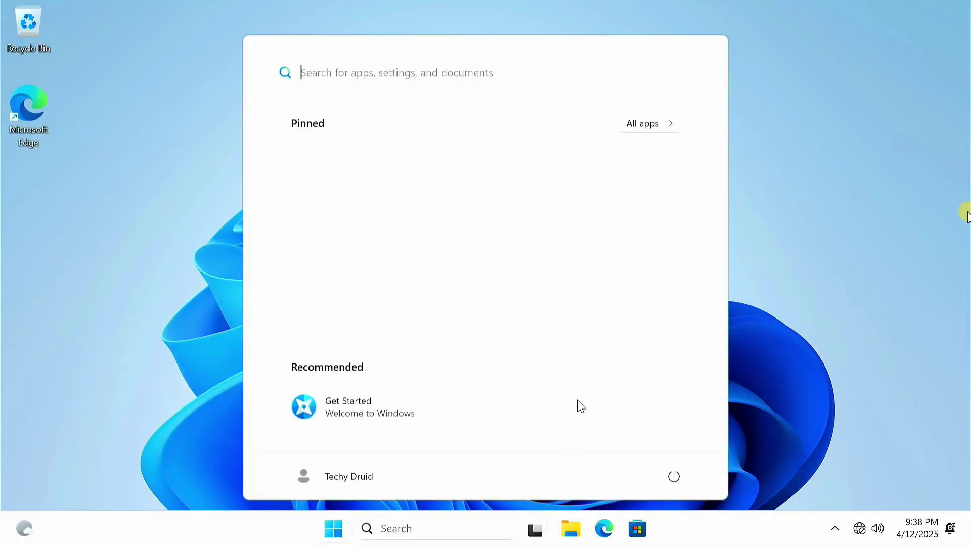
{"action": "left_click", "coordinate": [668, 126]}
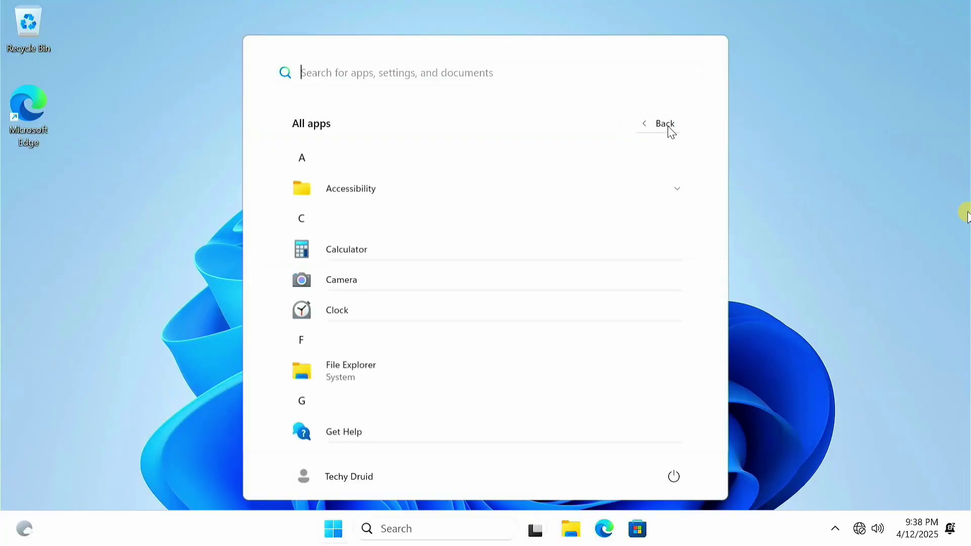
{"action": "left_click", "coordinate": [668, 127]}
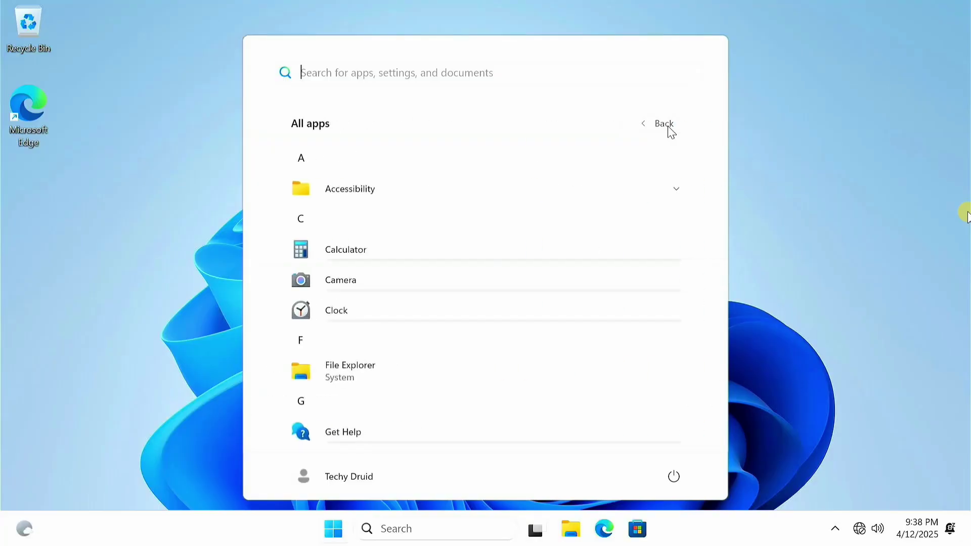
{"action": "left_click", "coordinate": [754, 193]}
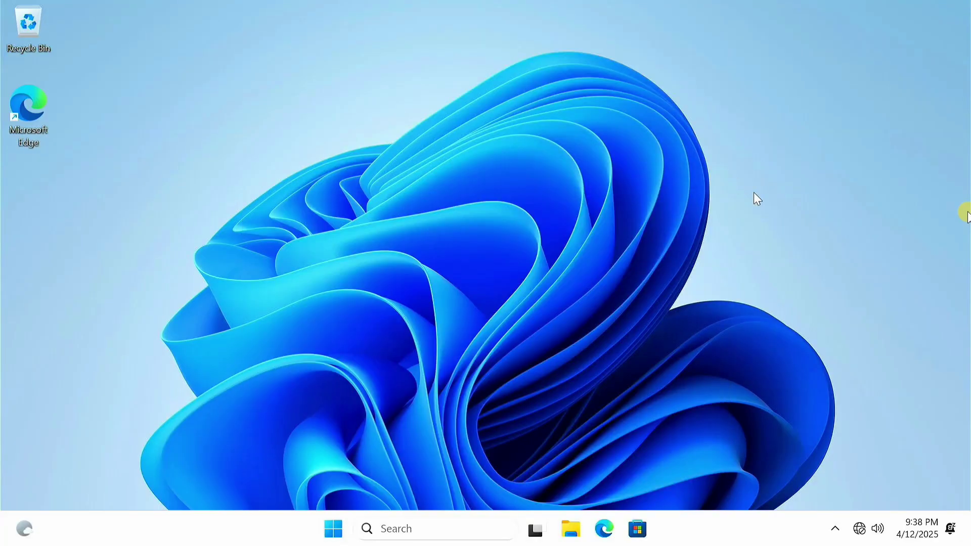